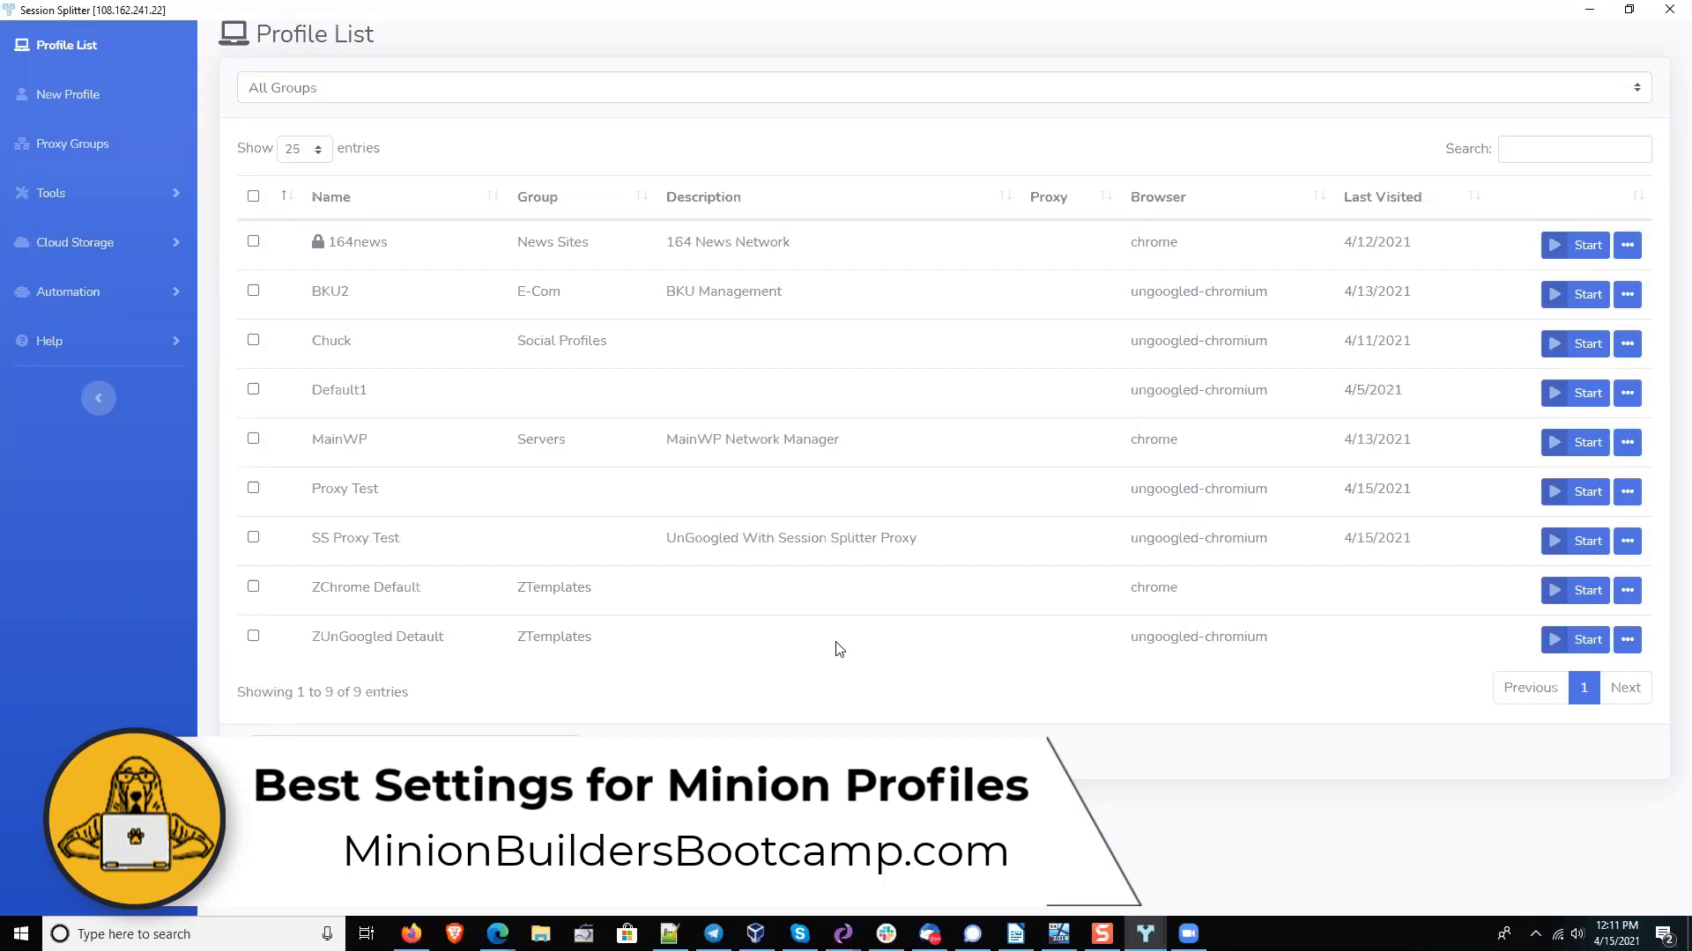
- Start a new profile named "Chrome Prints" and choose Chrome as its browser
{"action": "left_click", "coordinate": [96, 106]}
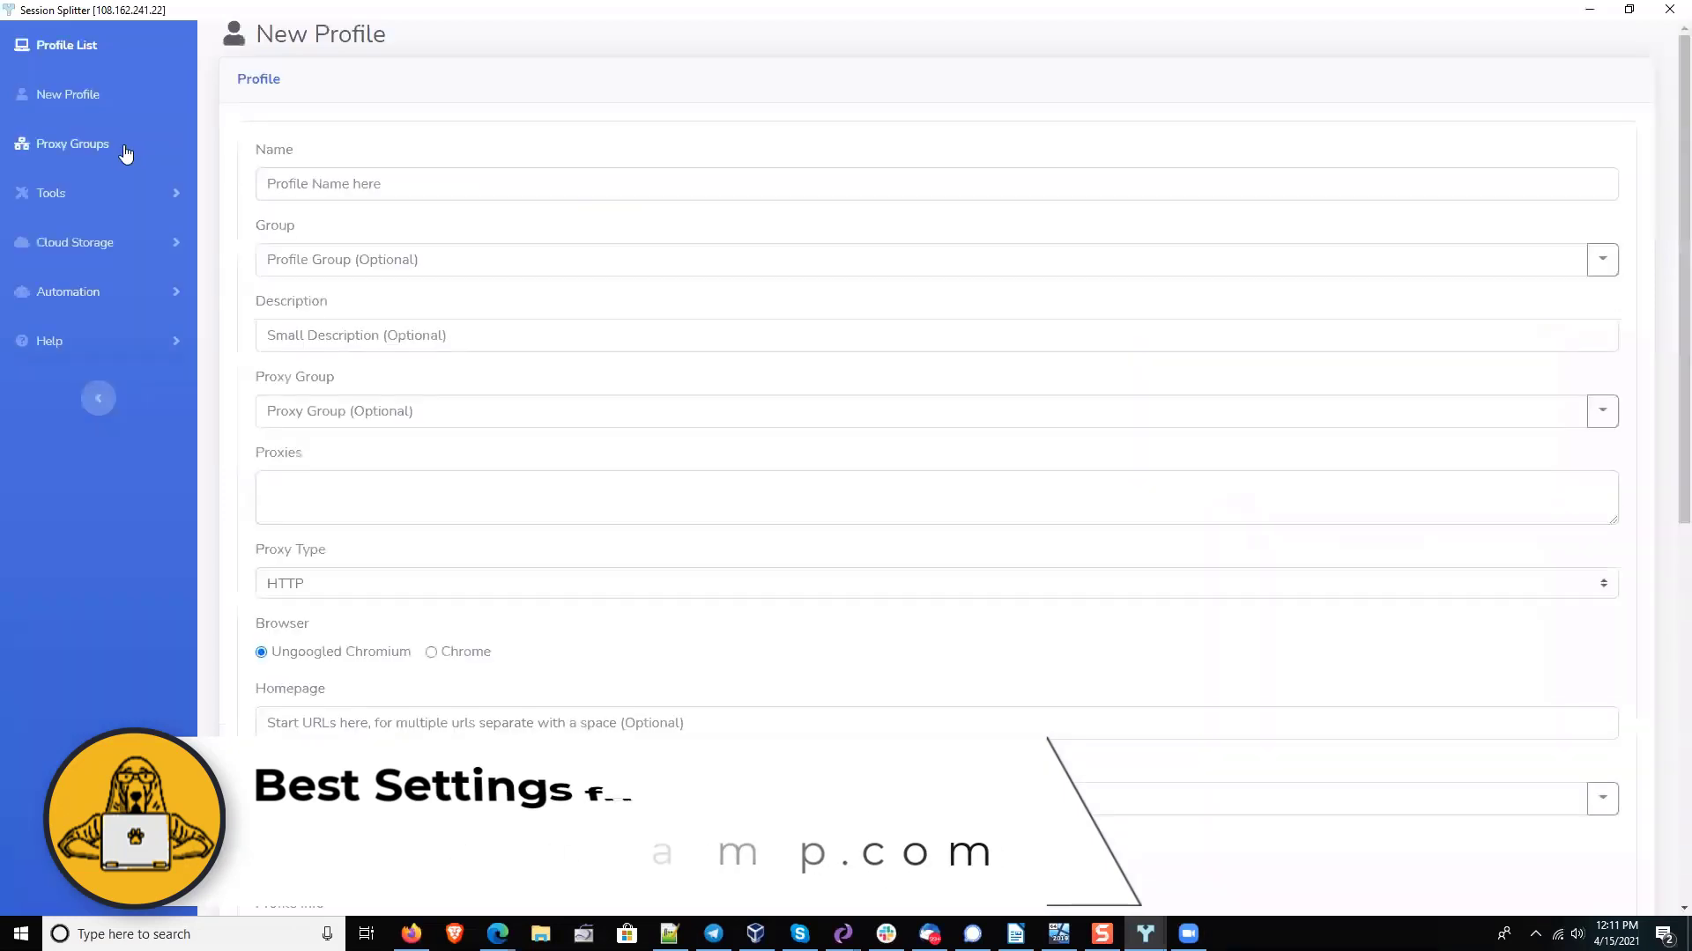
{"action": "left_click", "coordinate": [421, 185]}
{"action": "type", "text": "Chrome Prints"}
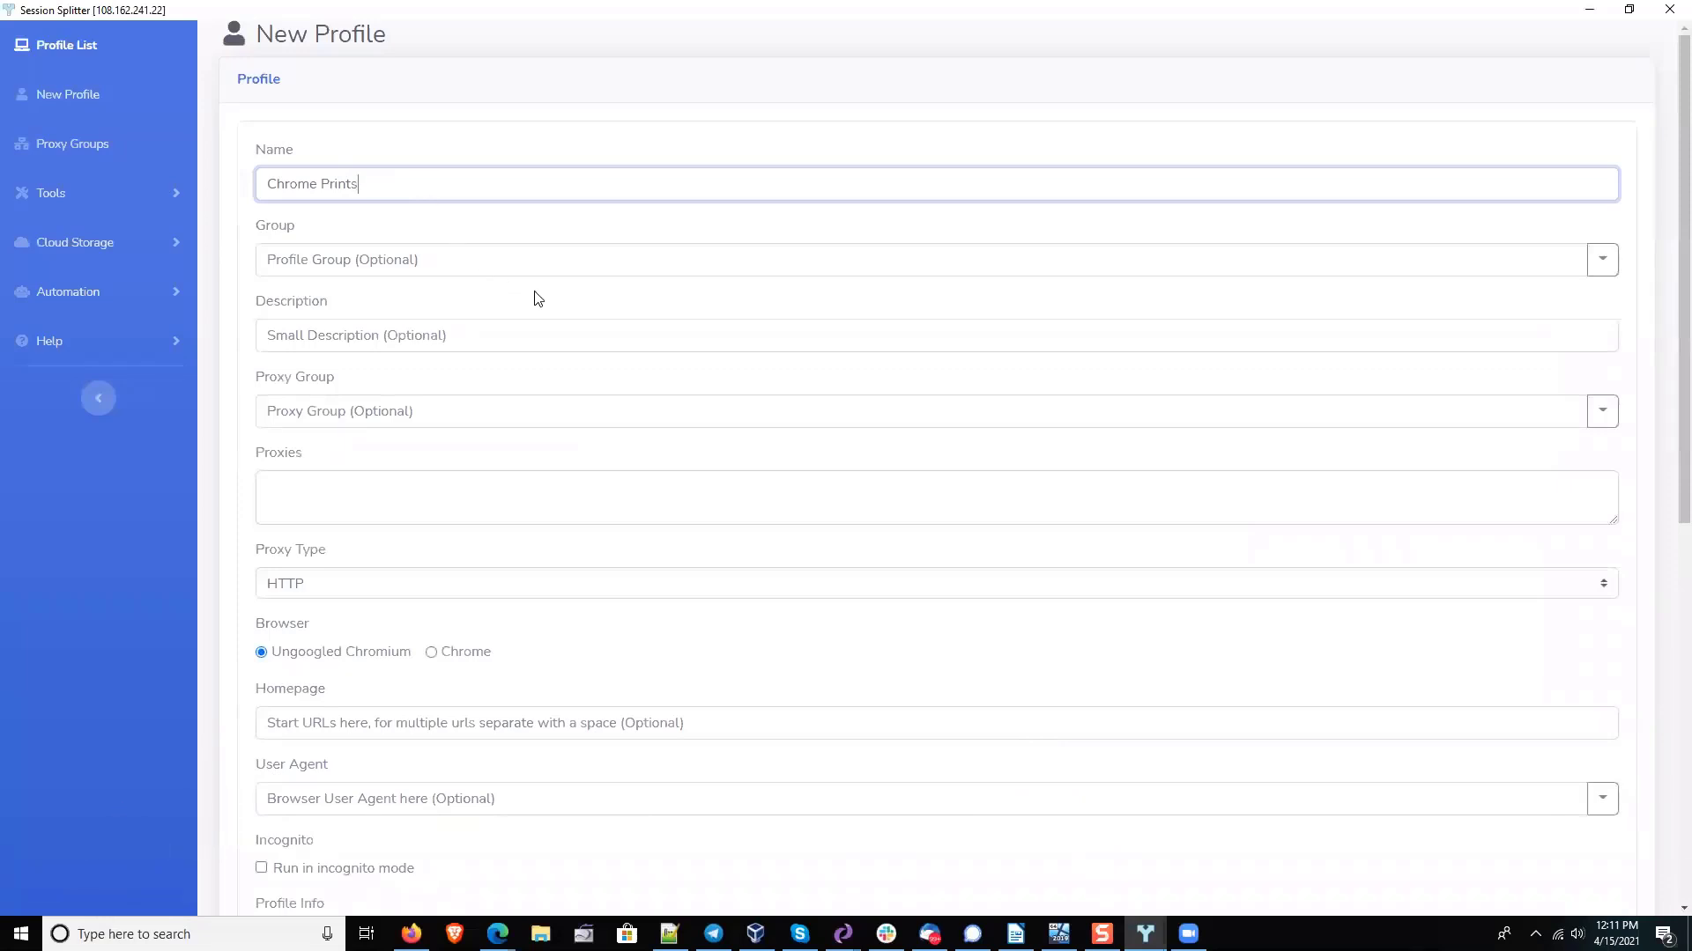
{"action": "left_click", "coordinate": [458, 490]}
{"action": "scroll", "coordinate": [620, 480], "scroll_direction": "down", "scroll_amount": 3}
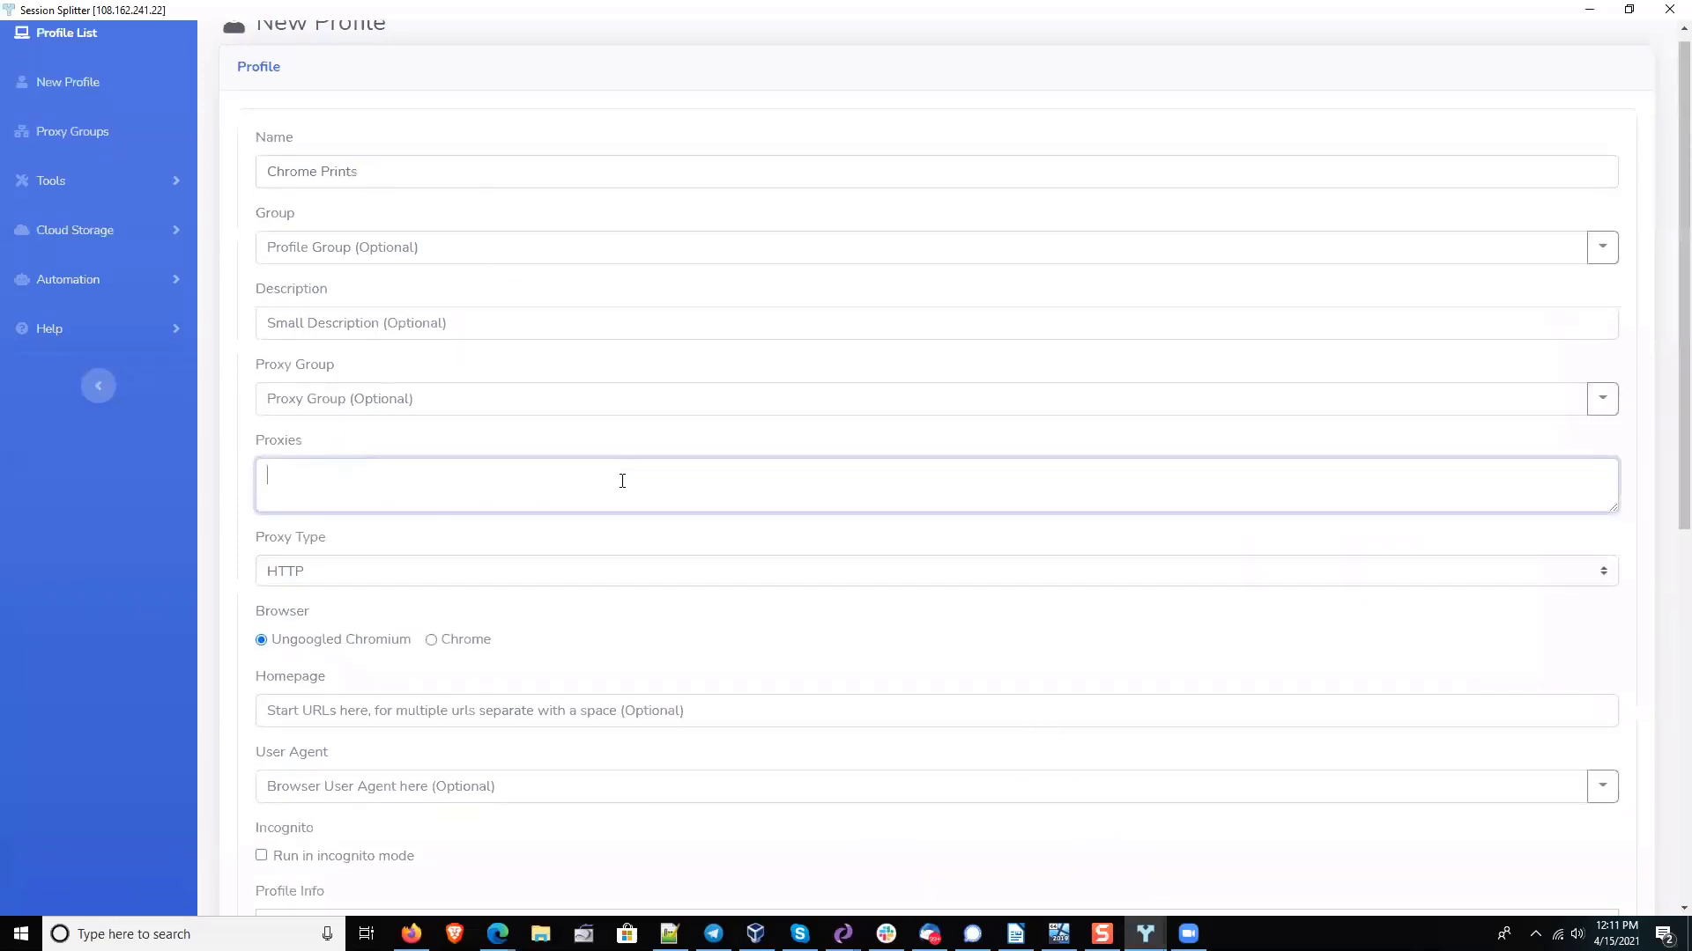
{"action": "left_click", "coordinate": [431, 388]}
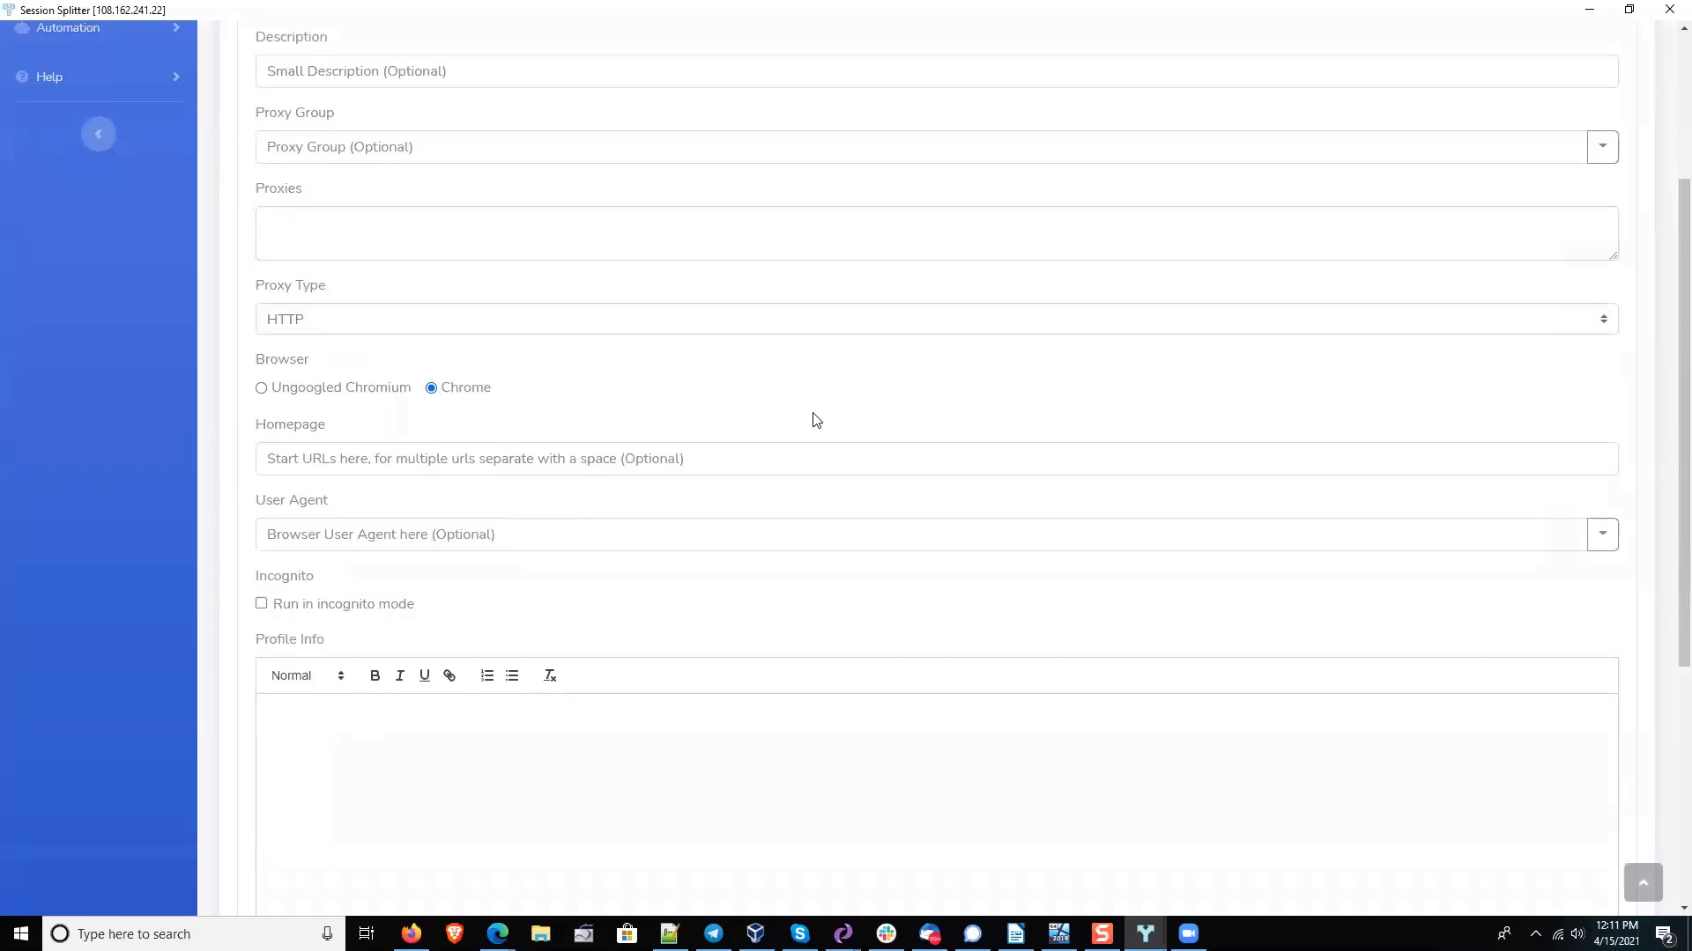
- Look over the homepage and user agent fields, and expand the profile's list of available extensions
{"action": "left_click", "coordinate": [668, 456]}
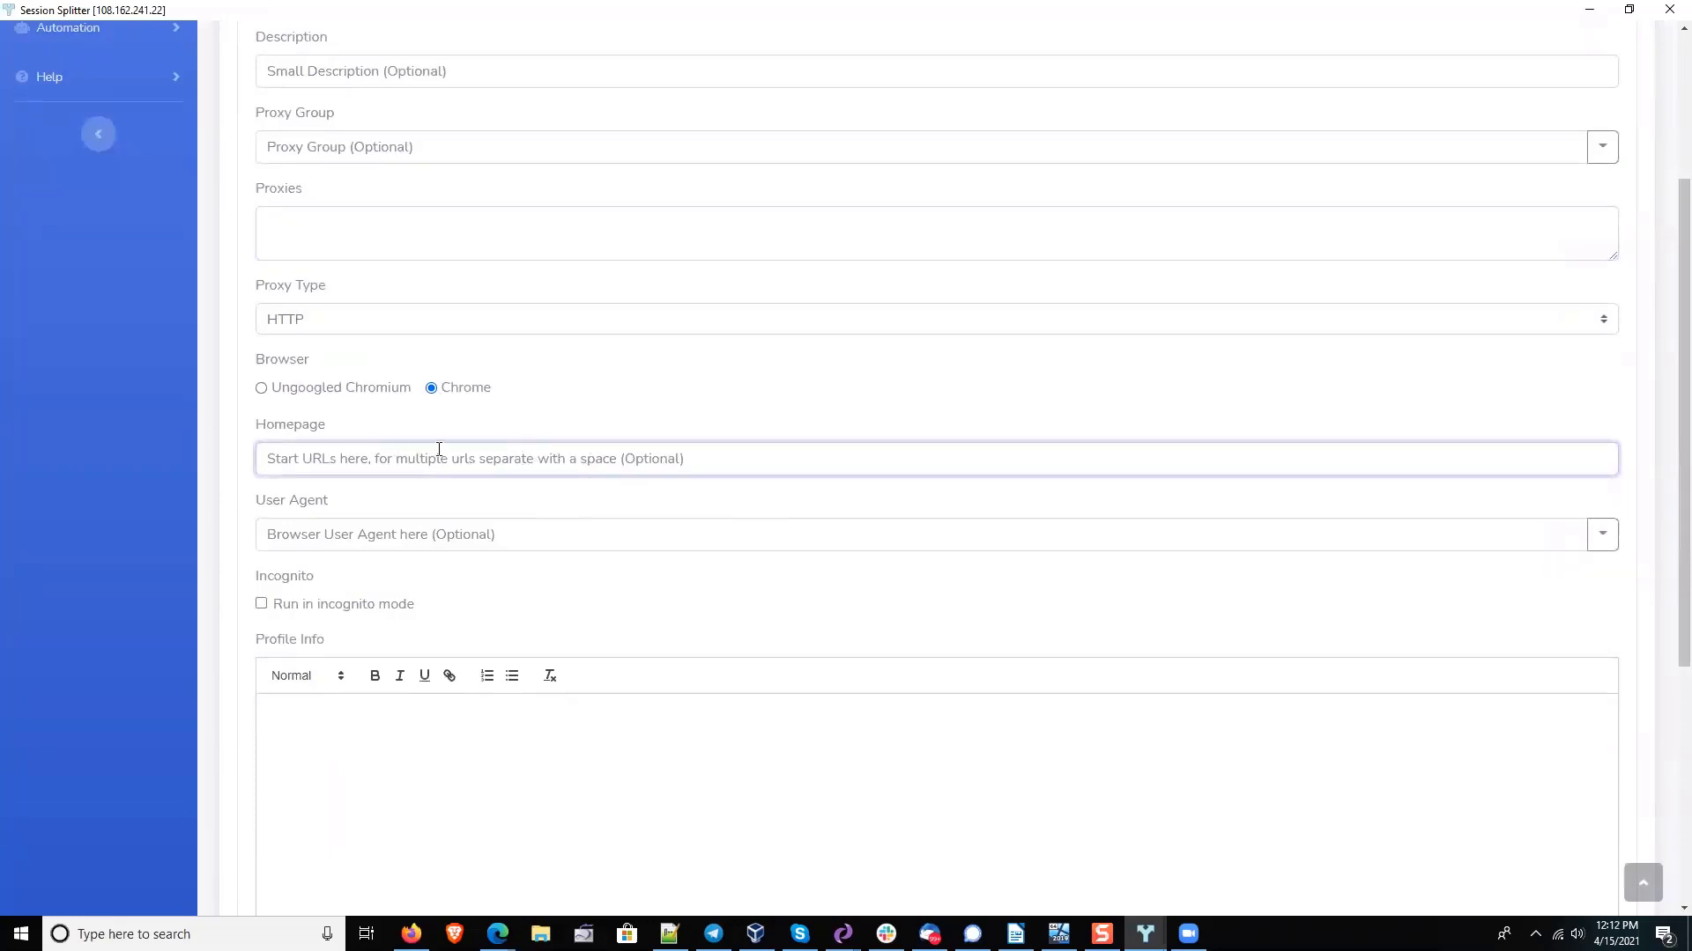
{"action": "left_click", "coordinate": [626, 542]}
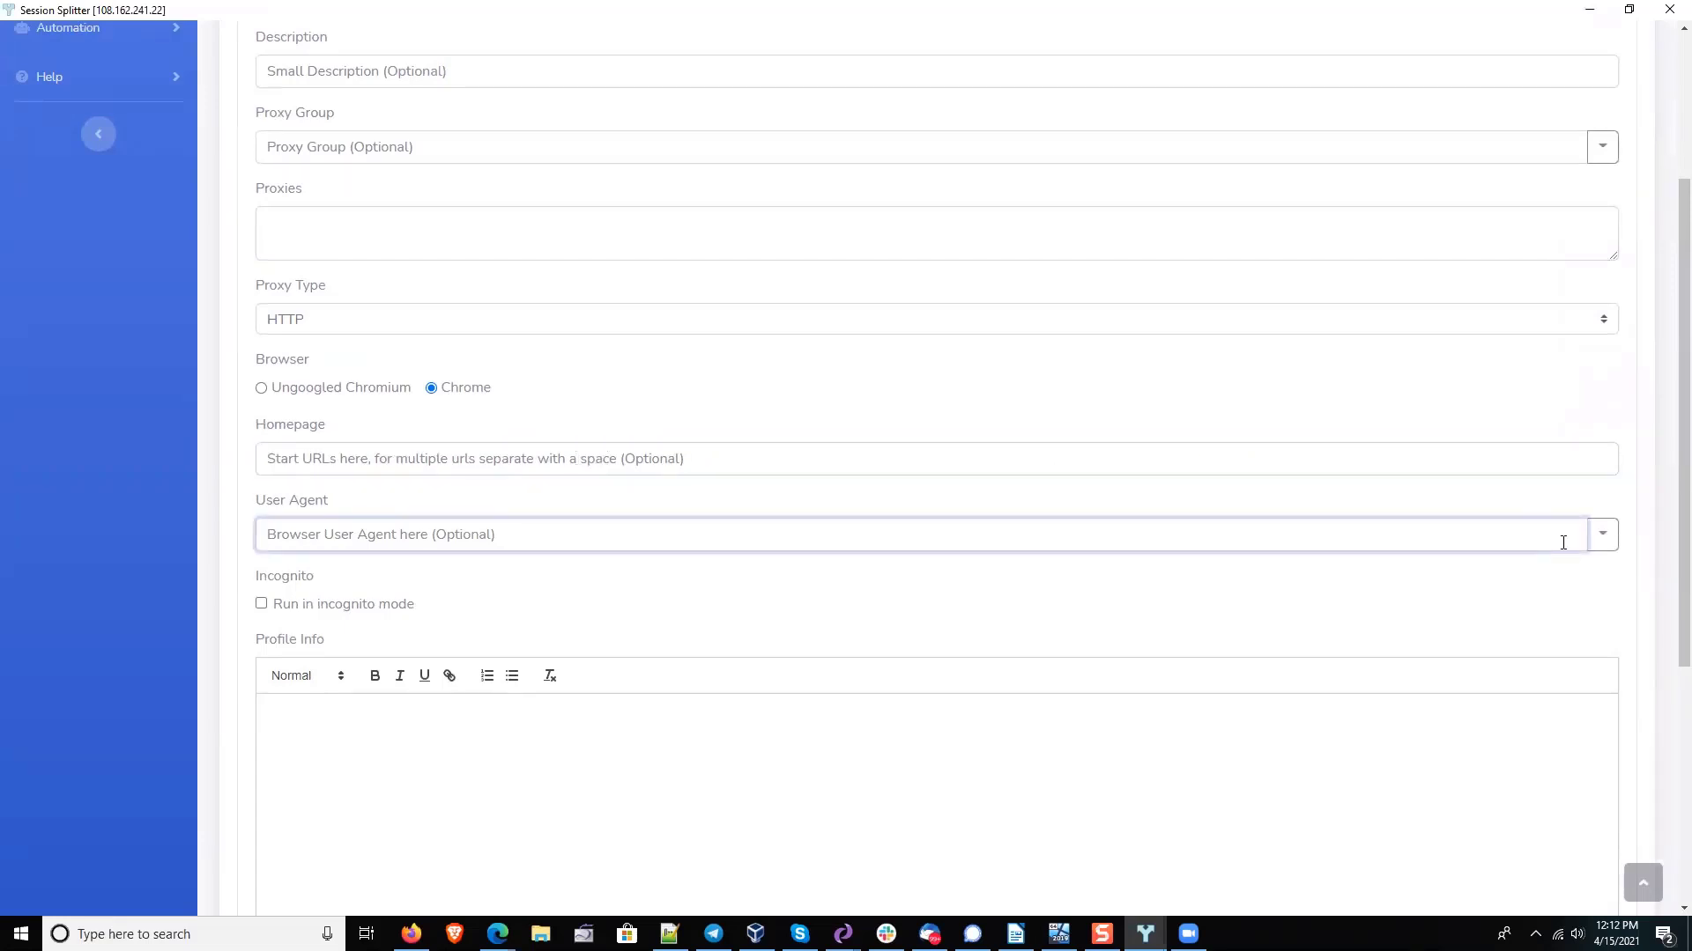
{"action": "scroll", "coordinate": [1024, 524], "scroll_direction": "down", "scroll_amount": 2}
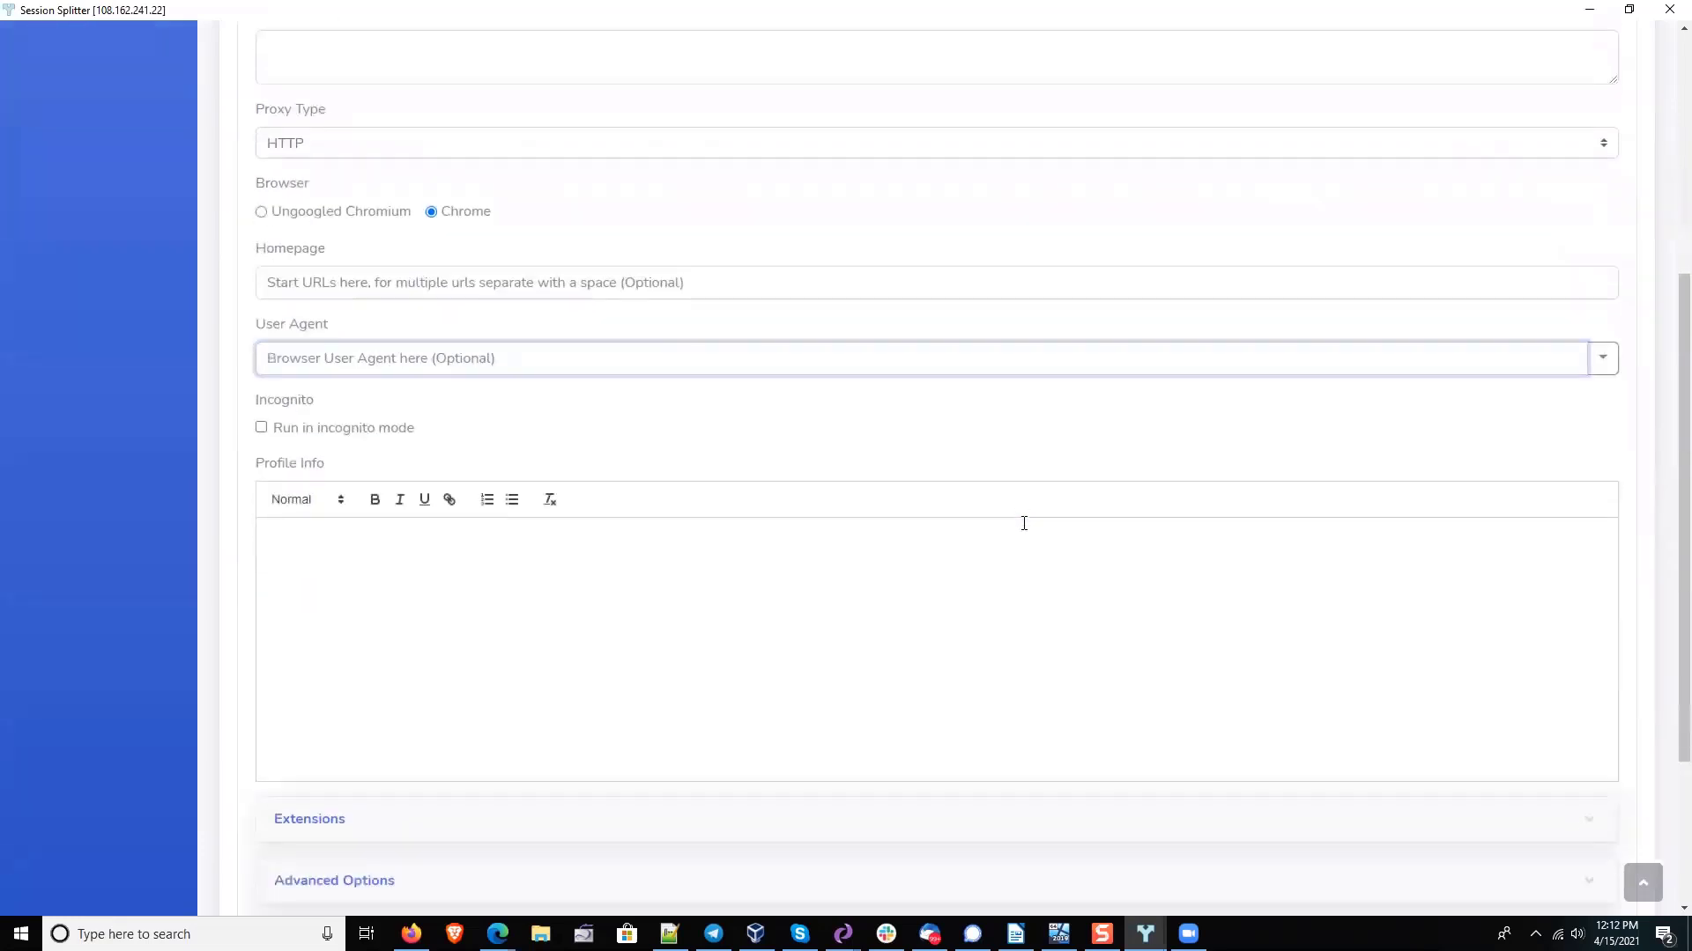
{"action": "scroll", "coordinate": [1023, 523], "scroll_direction": "down", "scroll_amount": 3}
{"action": "left_click", "coordinate": [372, 559]}
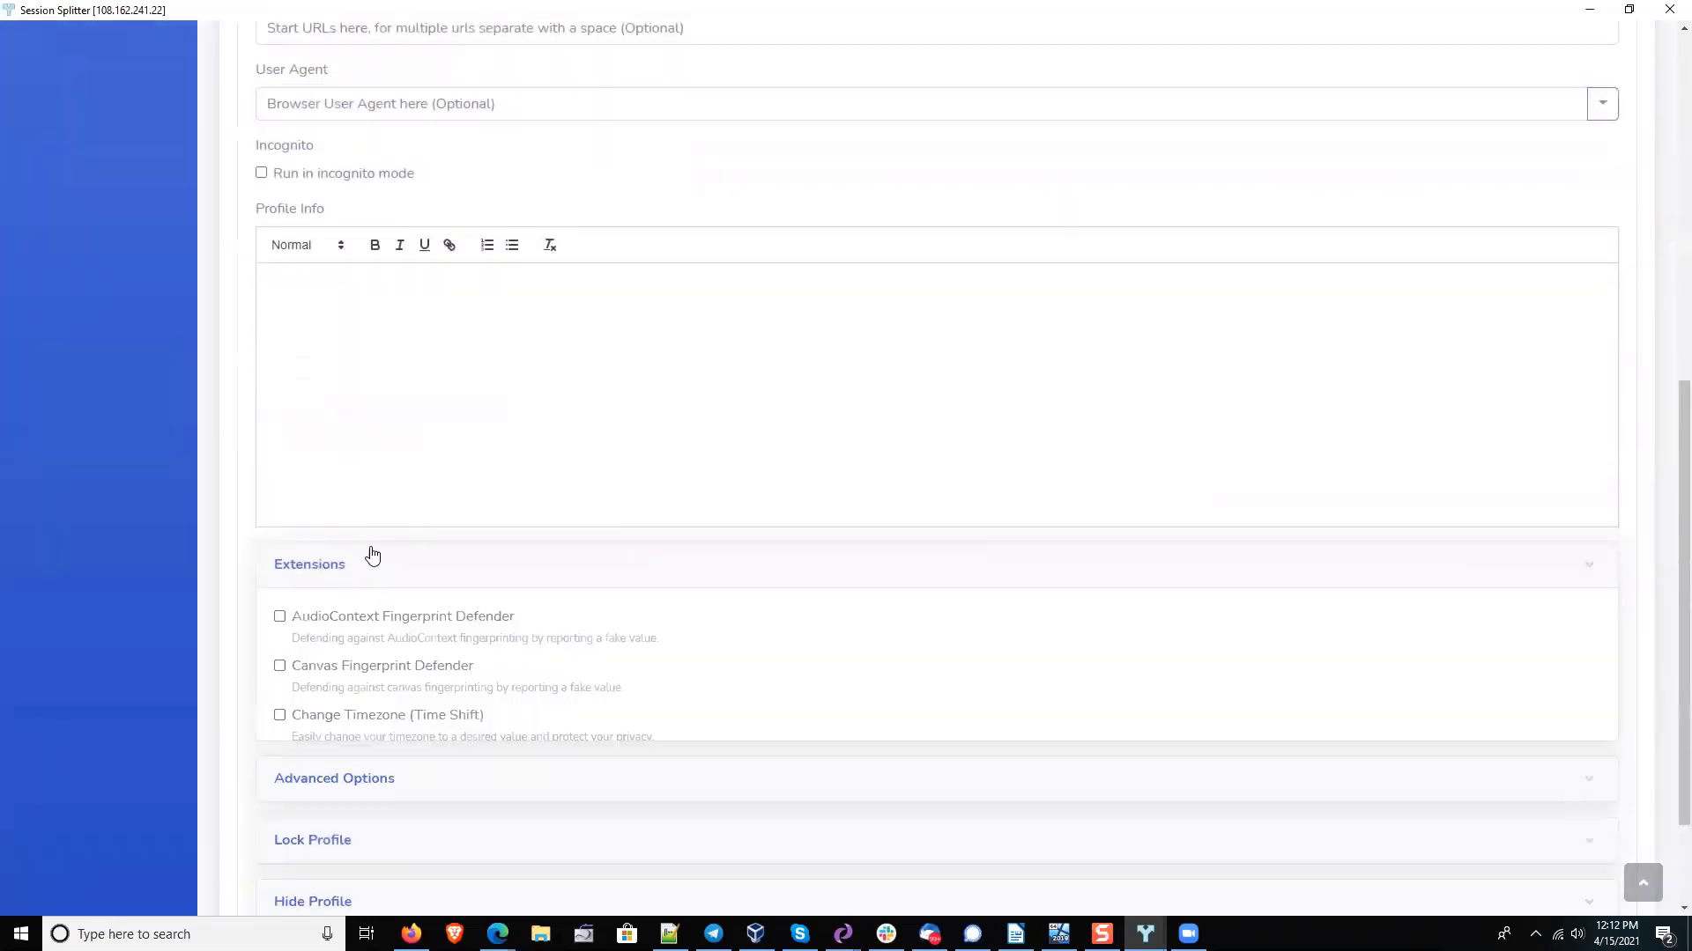
{"action": "scroll", "coordinate": [714, 520], "scroll_direction": "down", "scroll_amount": 3}
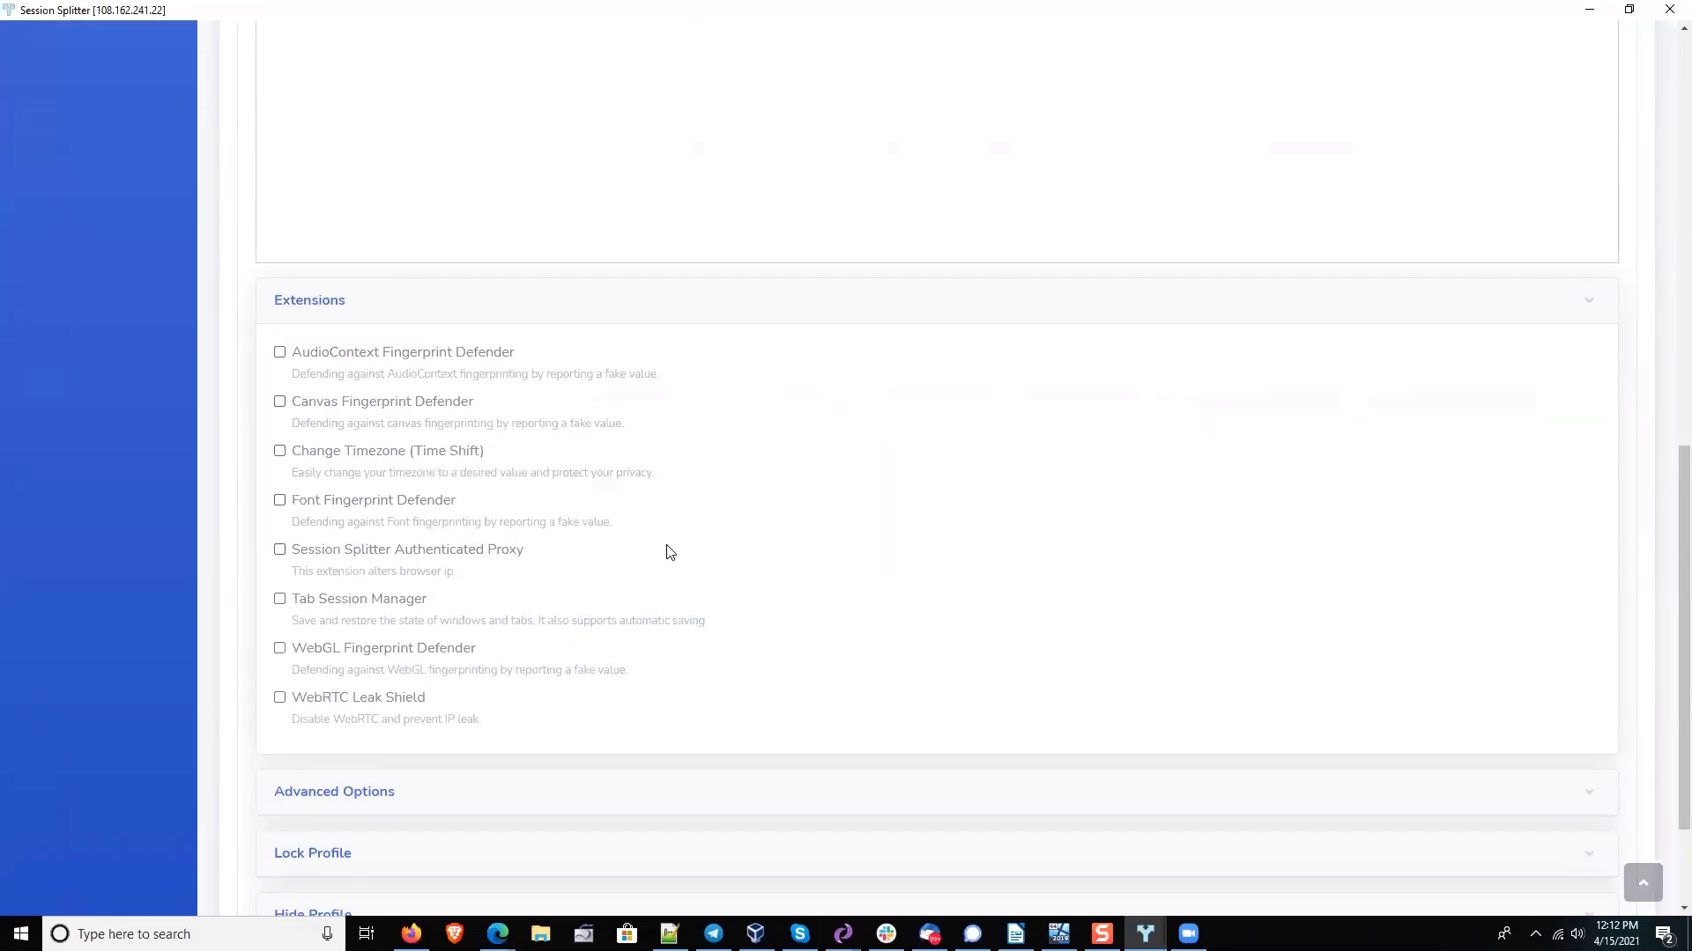
{"action": "scroll", "coordinate": [759, 525], "scroll_direction": "down", "scroll_amount": 1}
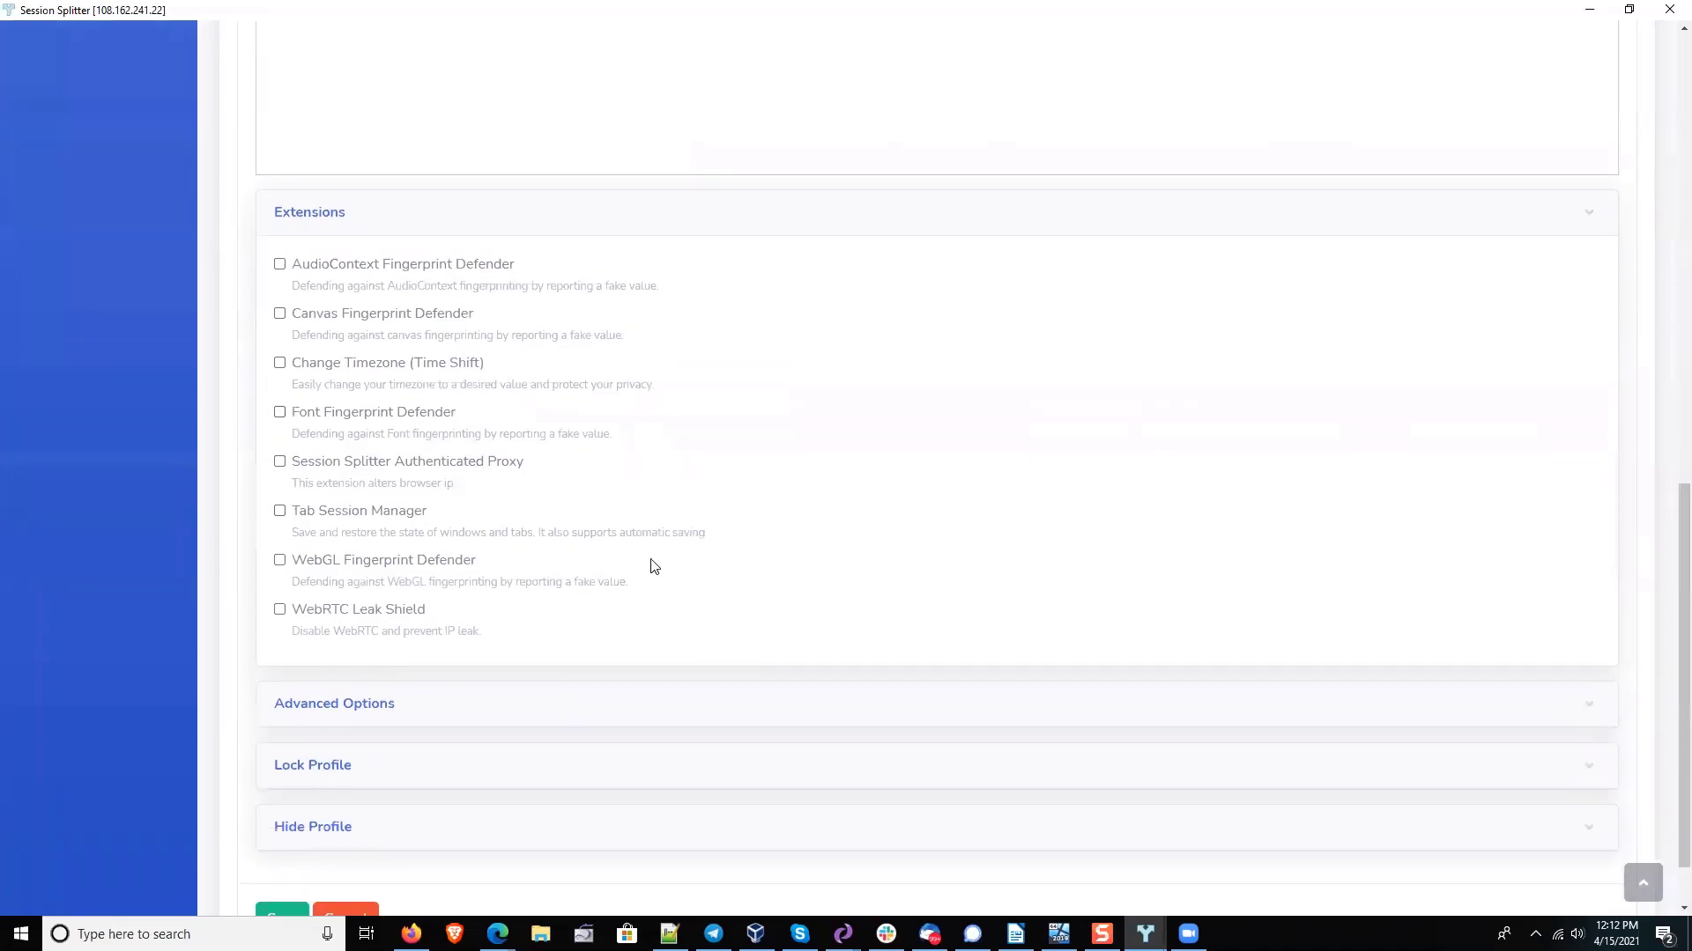
- Enable the WebRTC Leak Shield extension and disable it again
{"action": "left_click", "coordinate": [279, 611]}
{"action": "scroll", "coordinate": [438, 567], "scroll_direction": "up", "scroll_amount": 3}
{"action": "scroll", "coordinate": [366, 665], "scroll_direction": "down", "scroll_amount": 2}
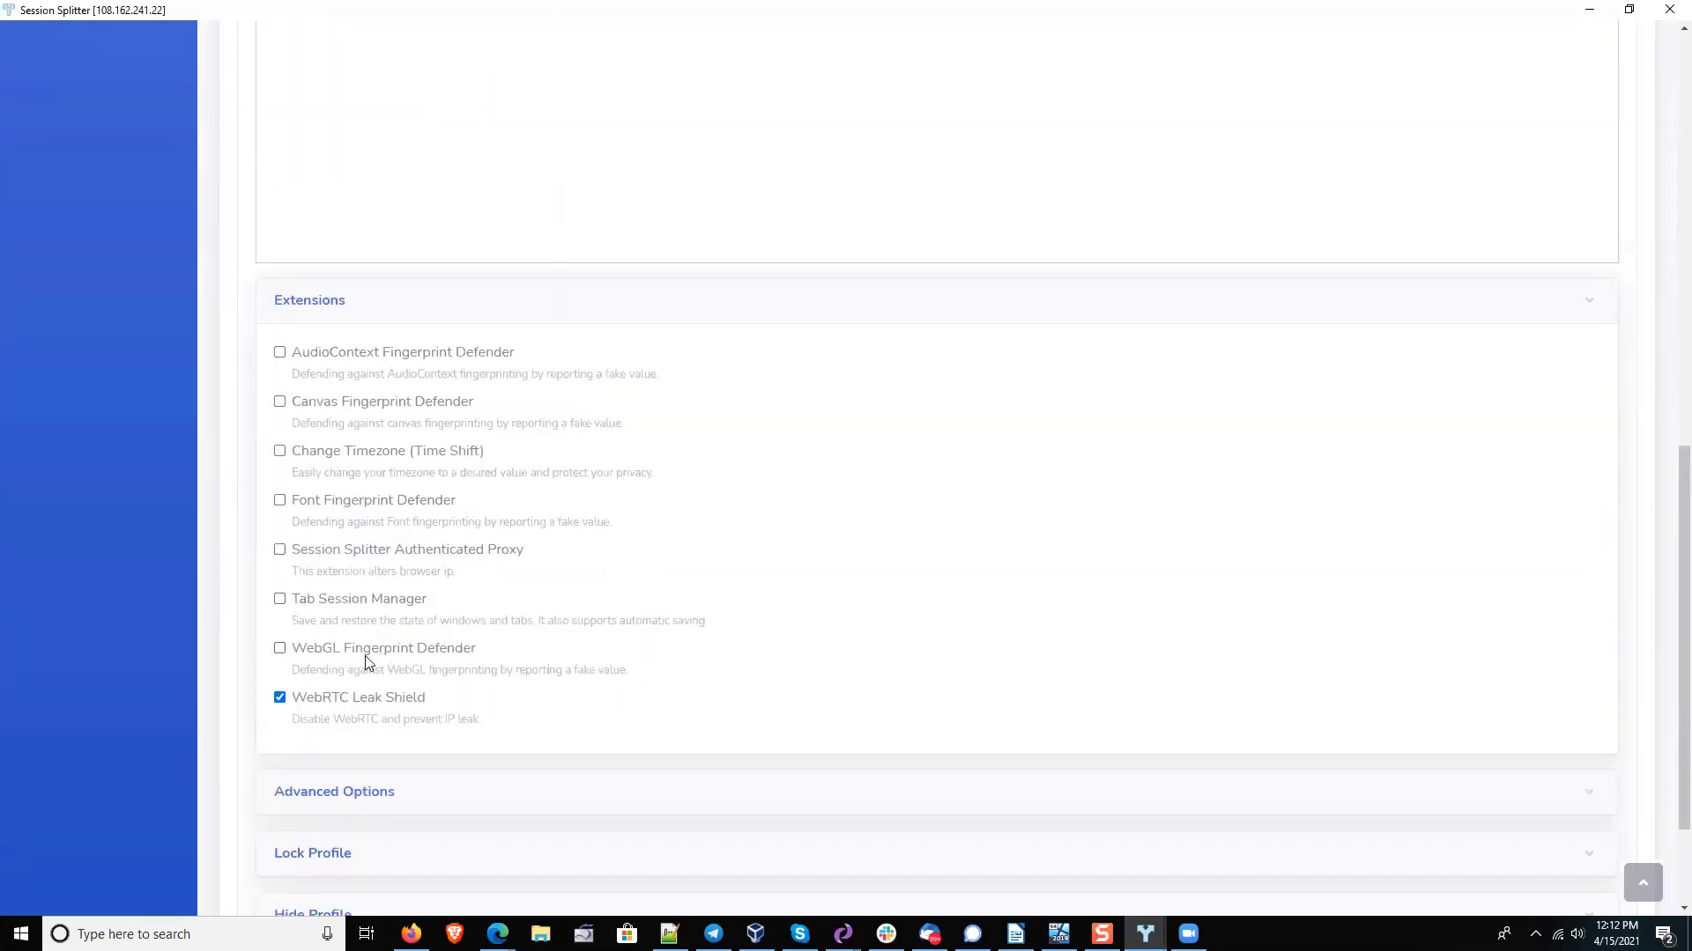
{"action": "left_click", "coordinate": [291, 698]}
- Expand the profile's advanced options and enable Disable Plugins and Disable Plugins Discovery
{"action": "scroll", "coordinate": [684, 610], "scroll_direction": "down", "scroll_amount": 2}
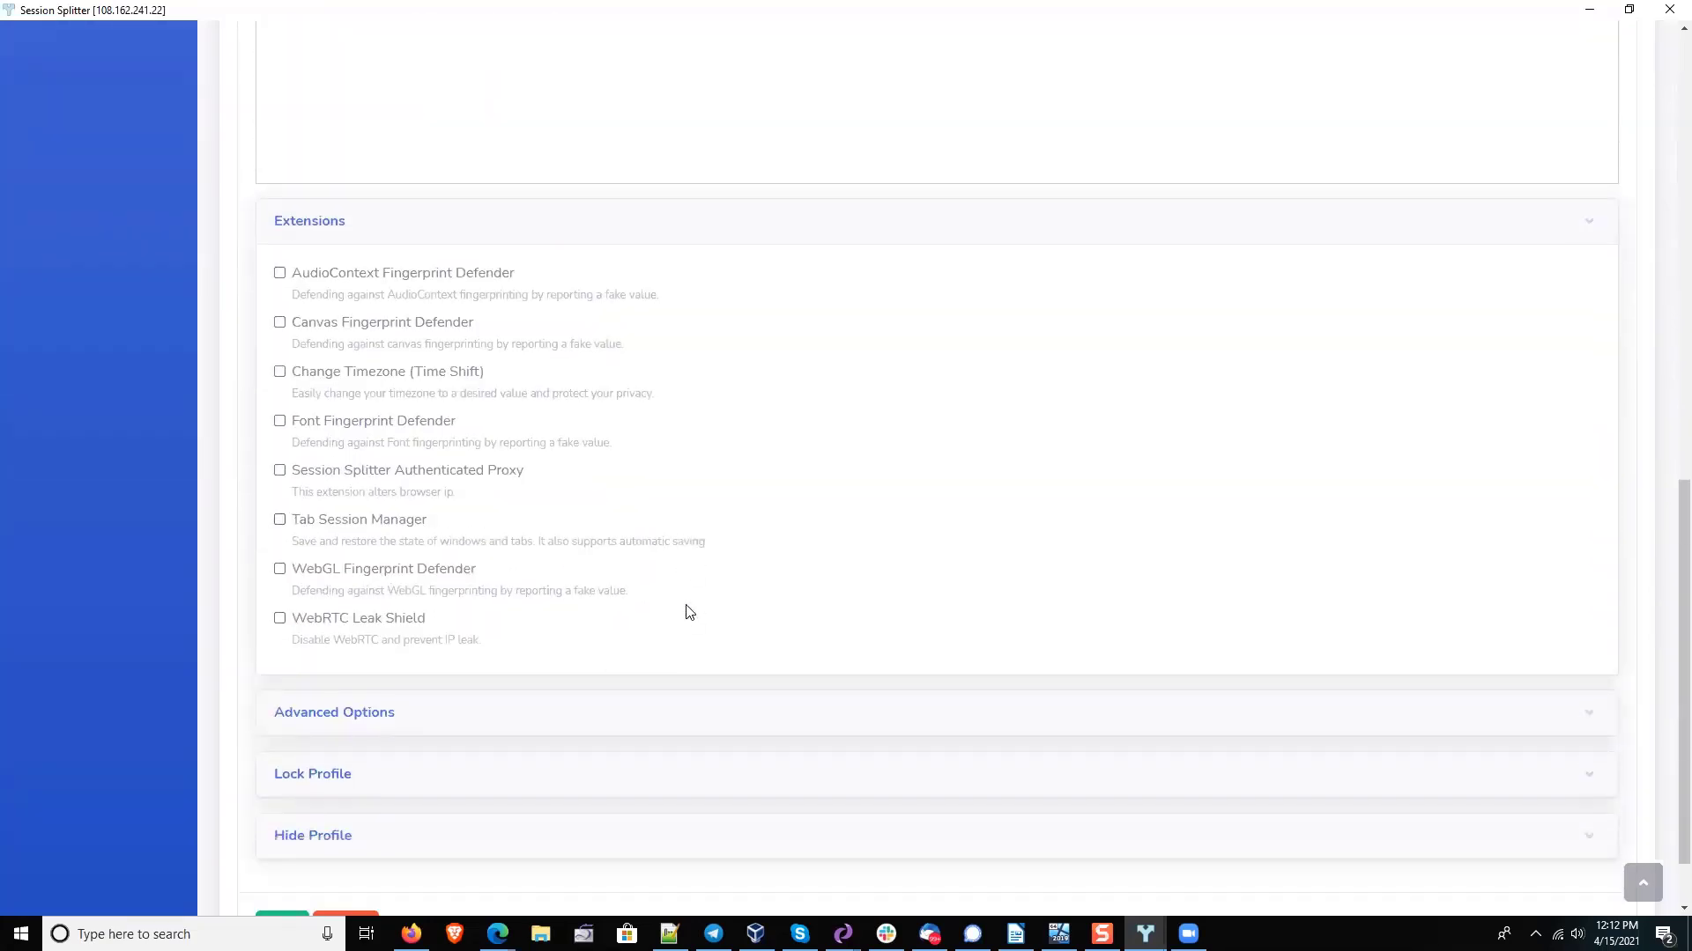
{"action": "left_click", "coordinate": [597, 623]}
{"action": "scroll", "coordinate": [811, 596], "scroll_direction": "down", "scroll_amount": 5}
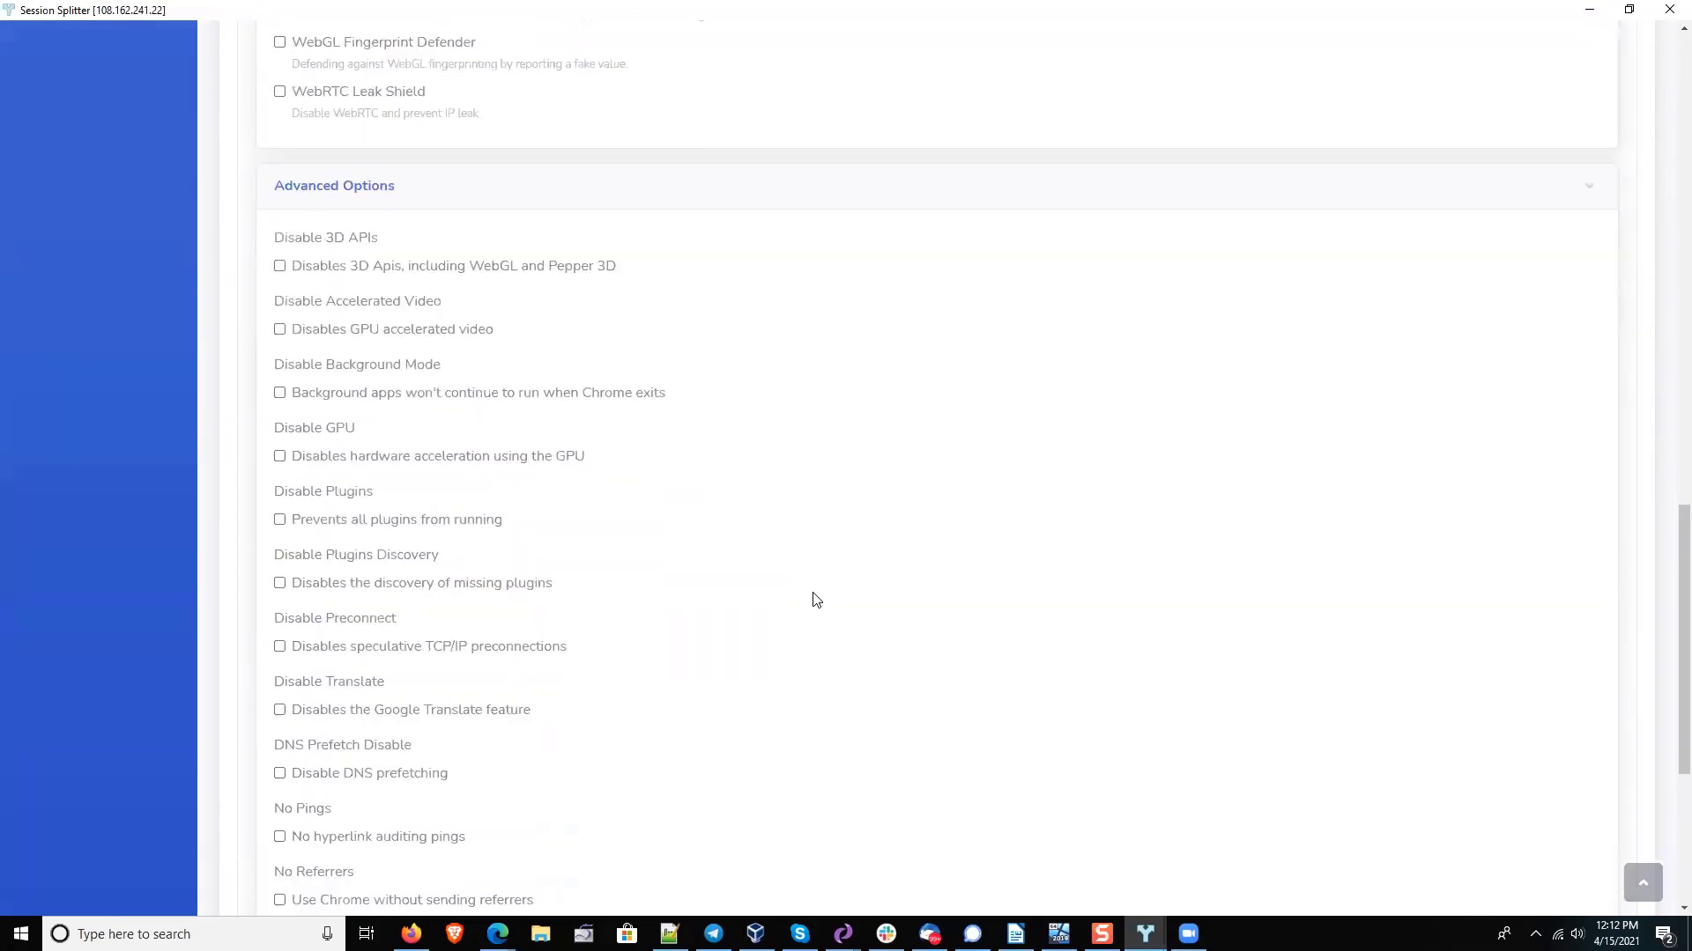
{"action": "scroll", "coordinate": [814, 598], "scroll_direction": "down", "scroll_amount": 2}
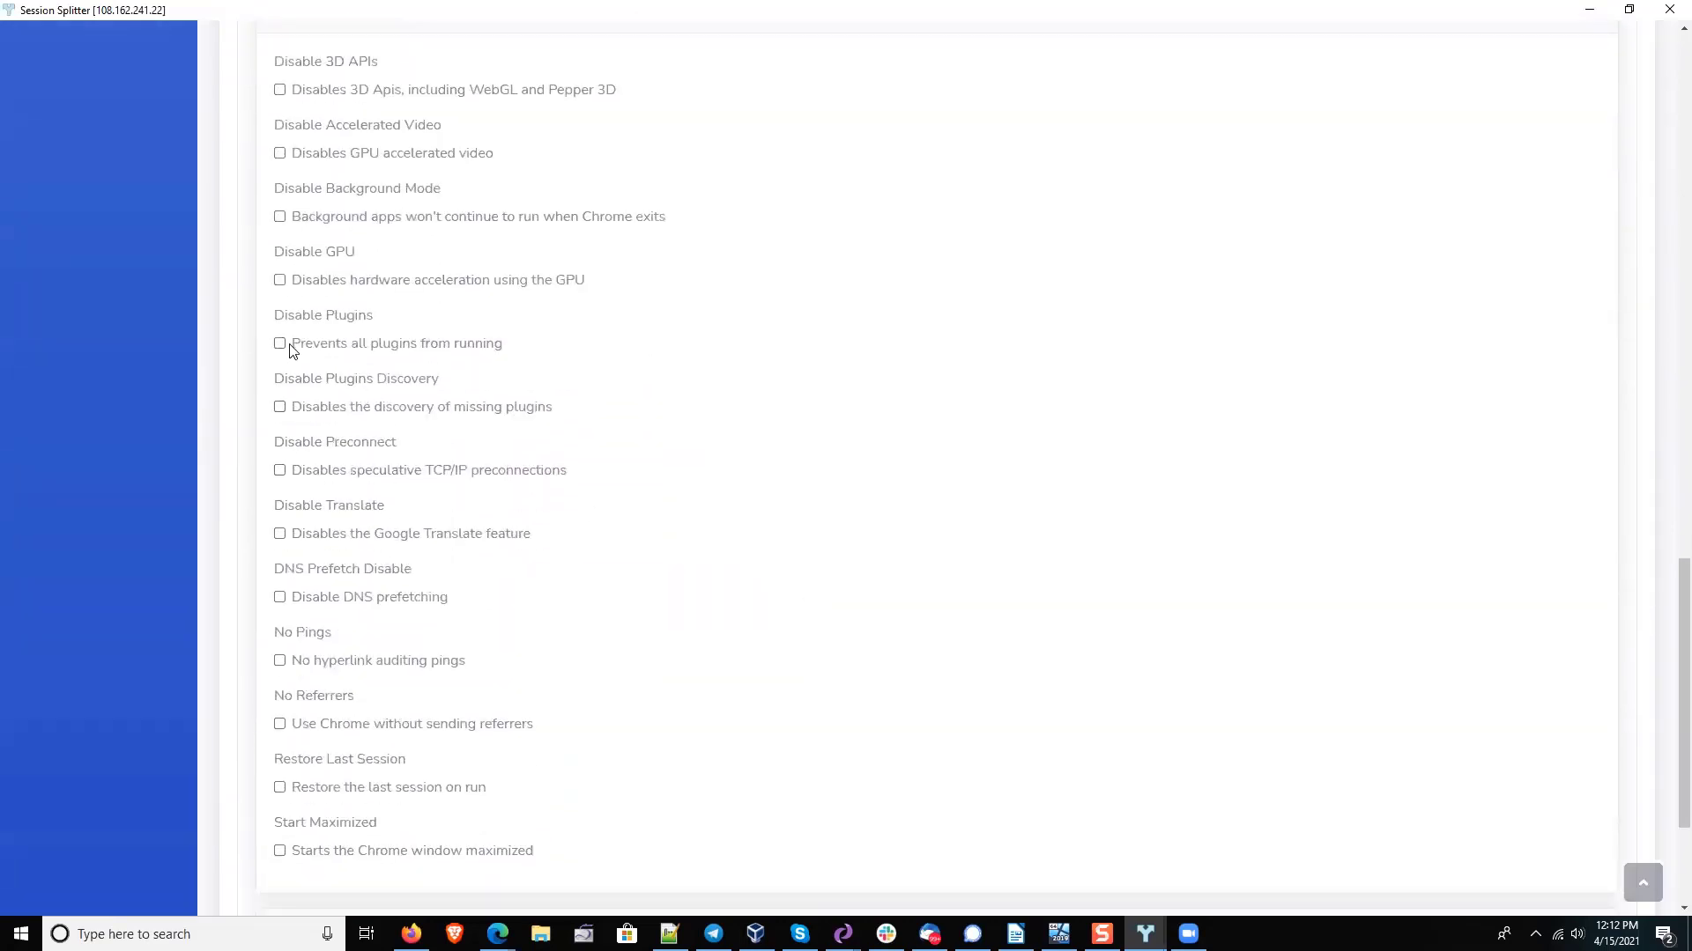
{"action": "left_click", "coordinate": [279, 344]}
{"action": "left_click", "coordinate": [280, 408]}
- Enable Disable Background Mode so background apps stop running when Chrome exits, and review the remaining advanced options
{"action": "scroll", "coordinate": [674, 489], "scroll_direction": "down", "scroll_amount": 1}
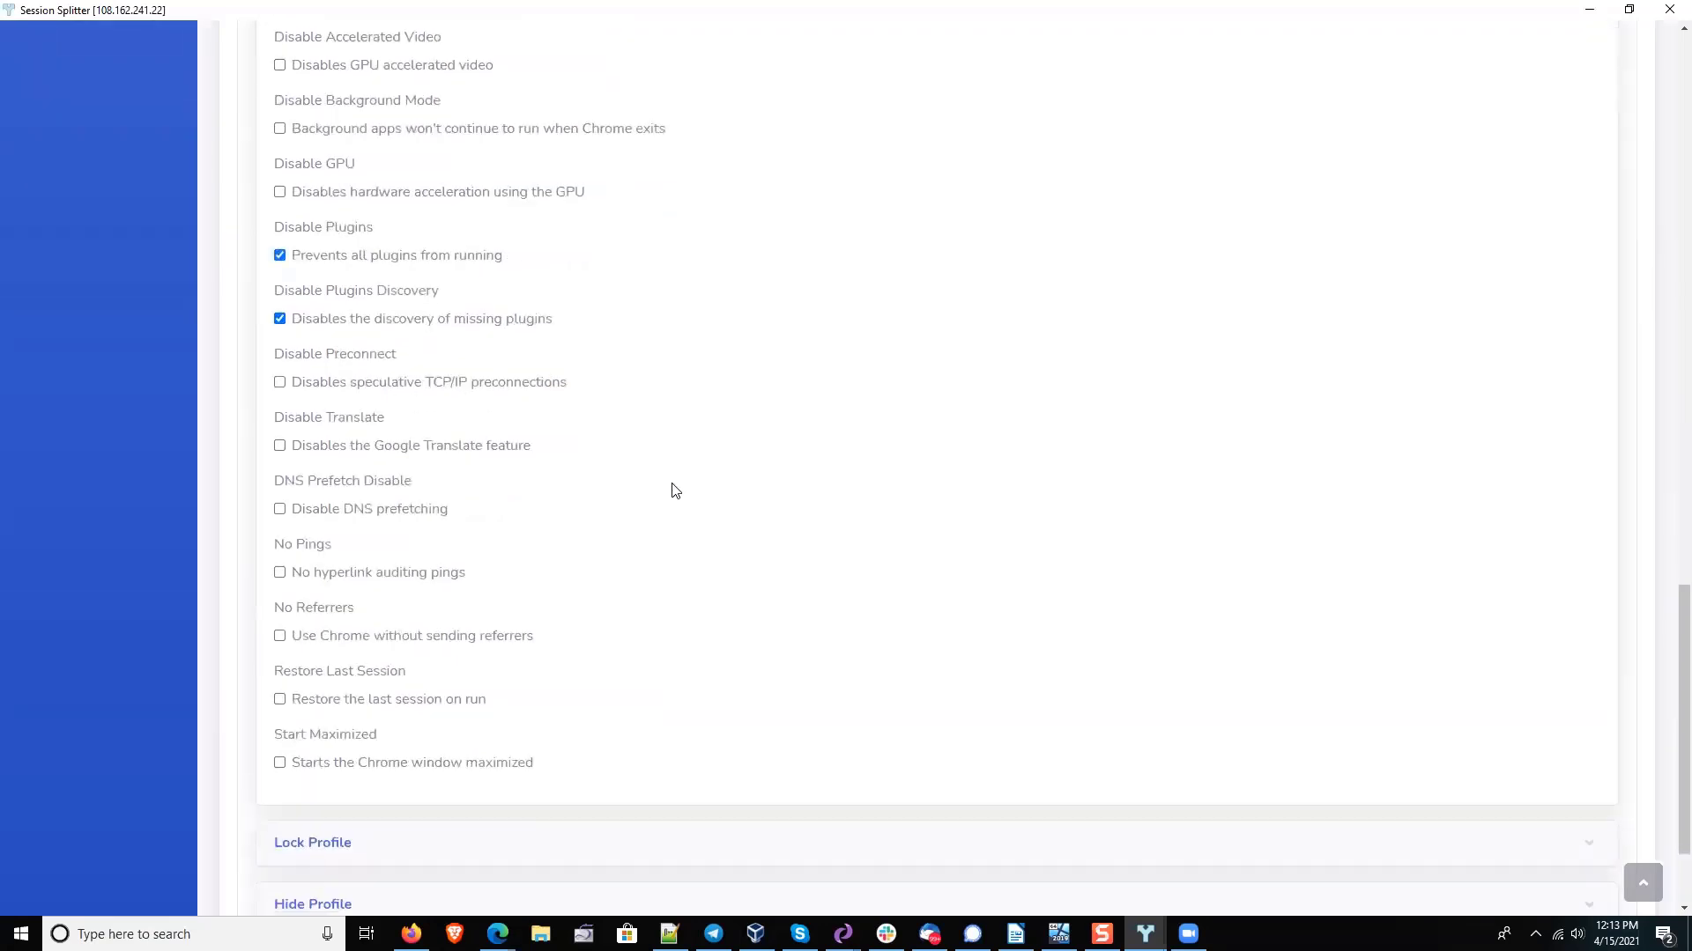
{"action": "scroll", "coordinate": [674, 491], "scroll_direction": "up", "scroll_amount": 2}
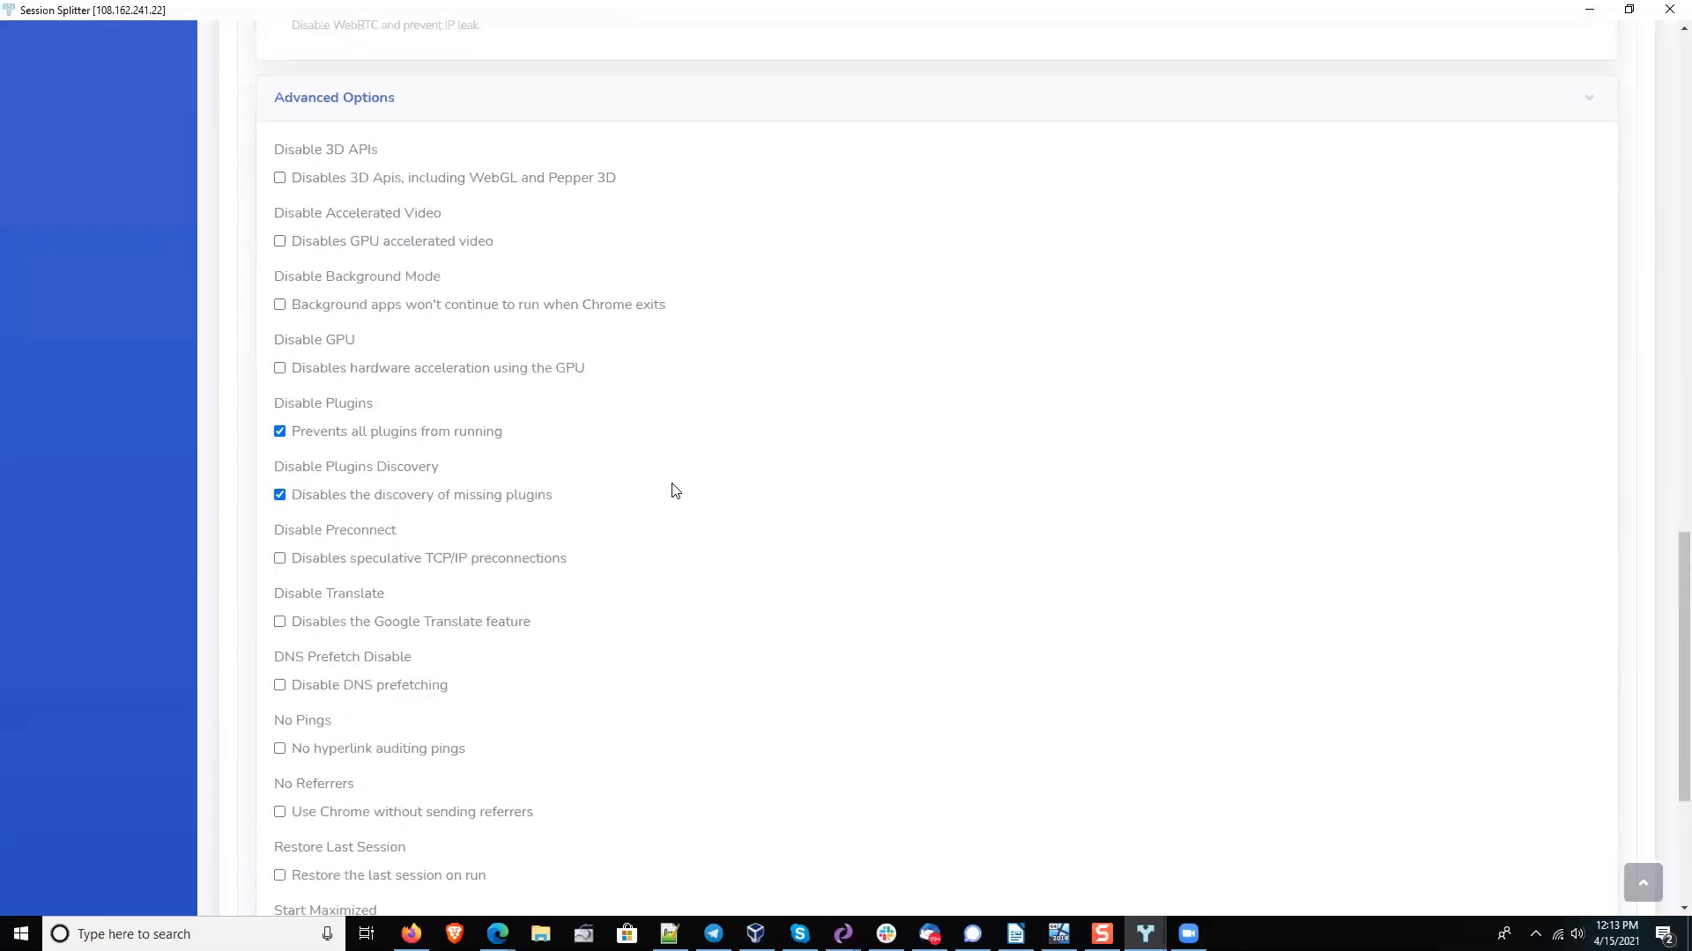
{"action": "scroll", "coordinate": [675, 491], "scroll_direction": "down", "scroll_amount": 1}
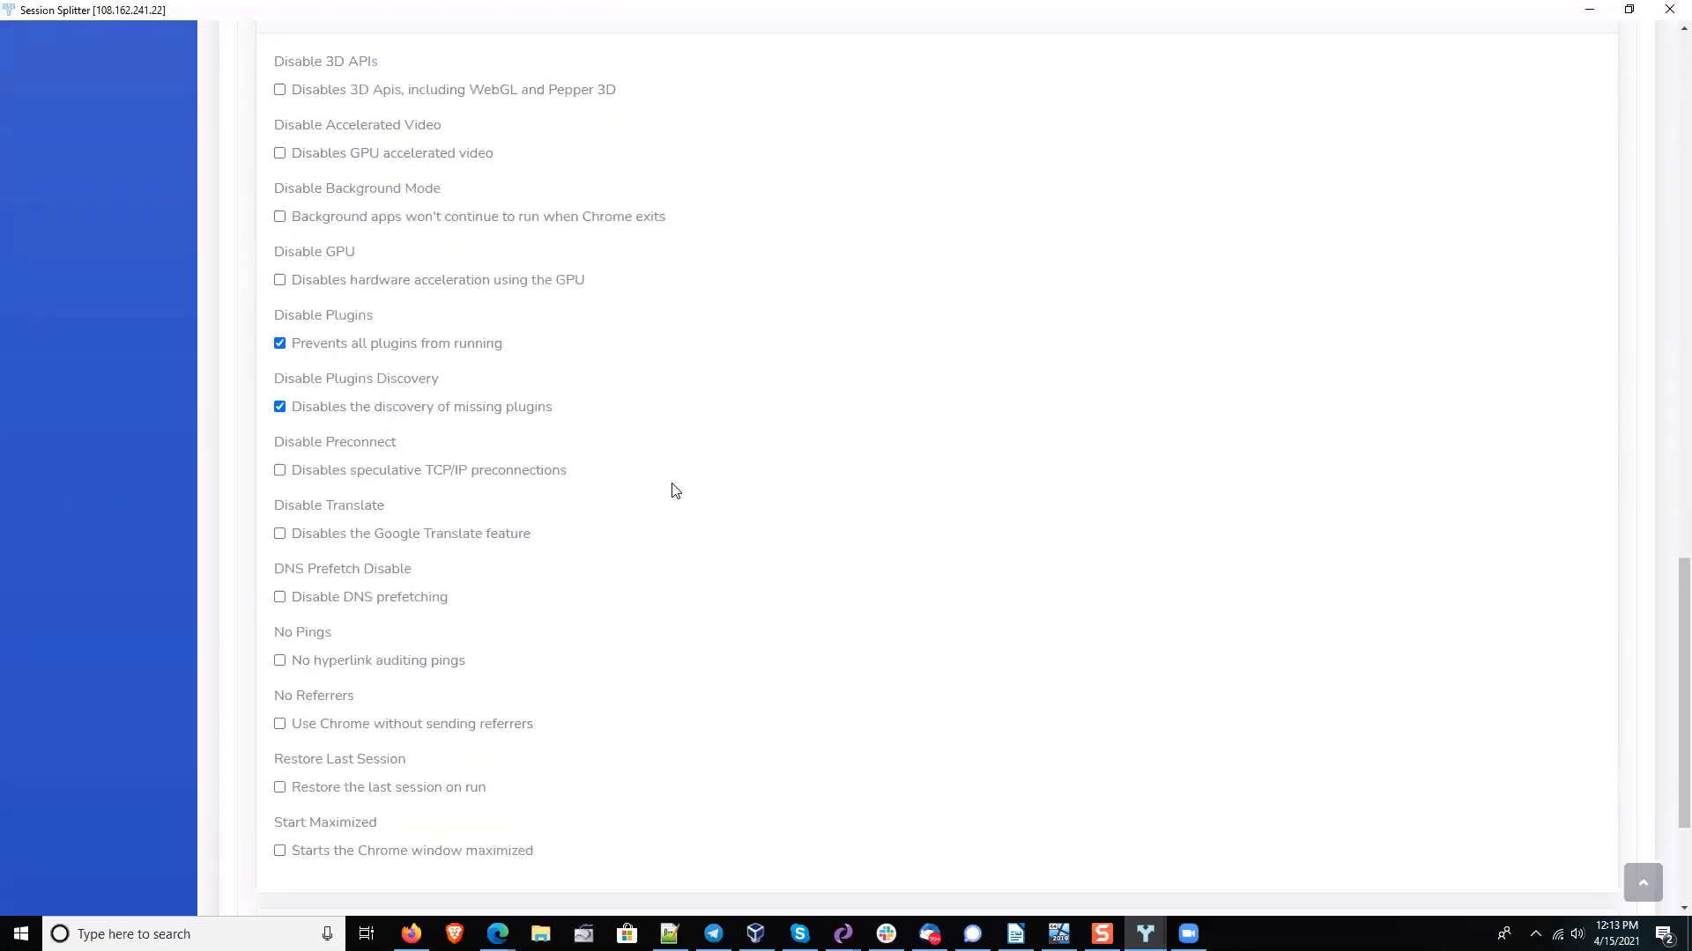
{"action": "scroll", "coordinate": [675, 491], "scroll_direction": "up", "scroll_amount": 2}
{"action": "left_click", "coordinate": [279, 392]}
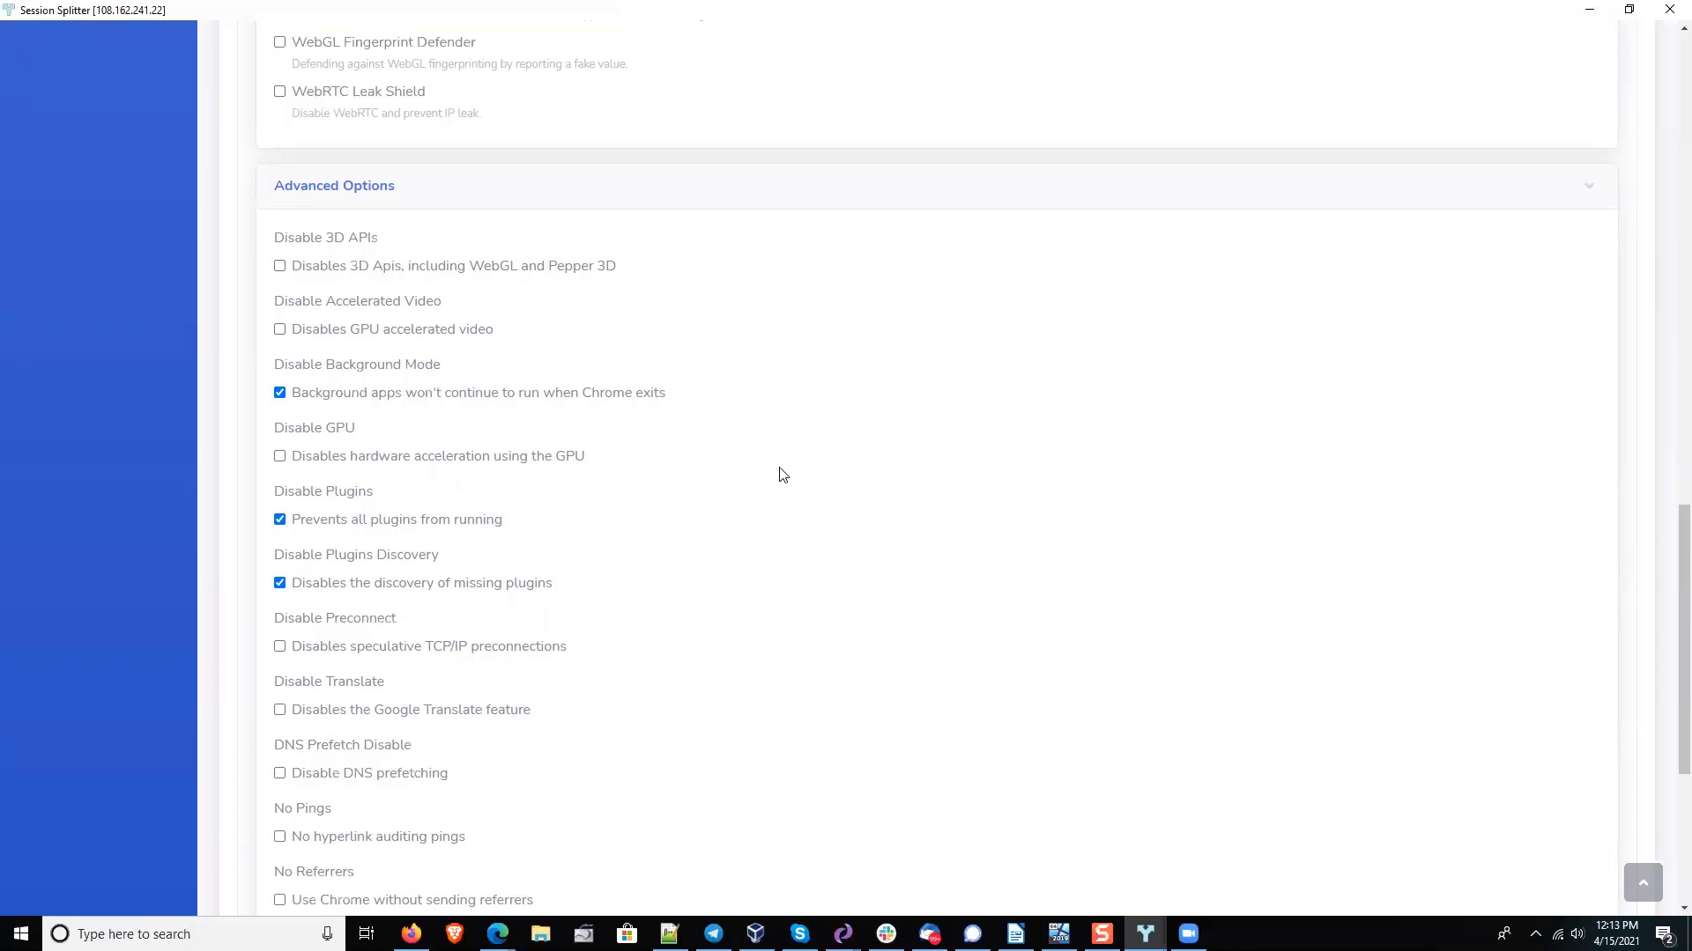
{"action": "scroll", "coordinate": [783, 475], "scroll_direction": "up", "scroll_amount": 1}
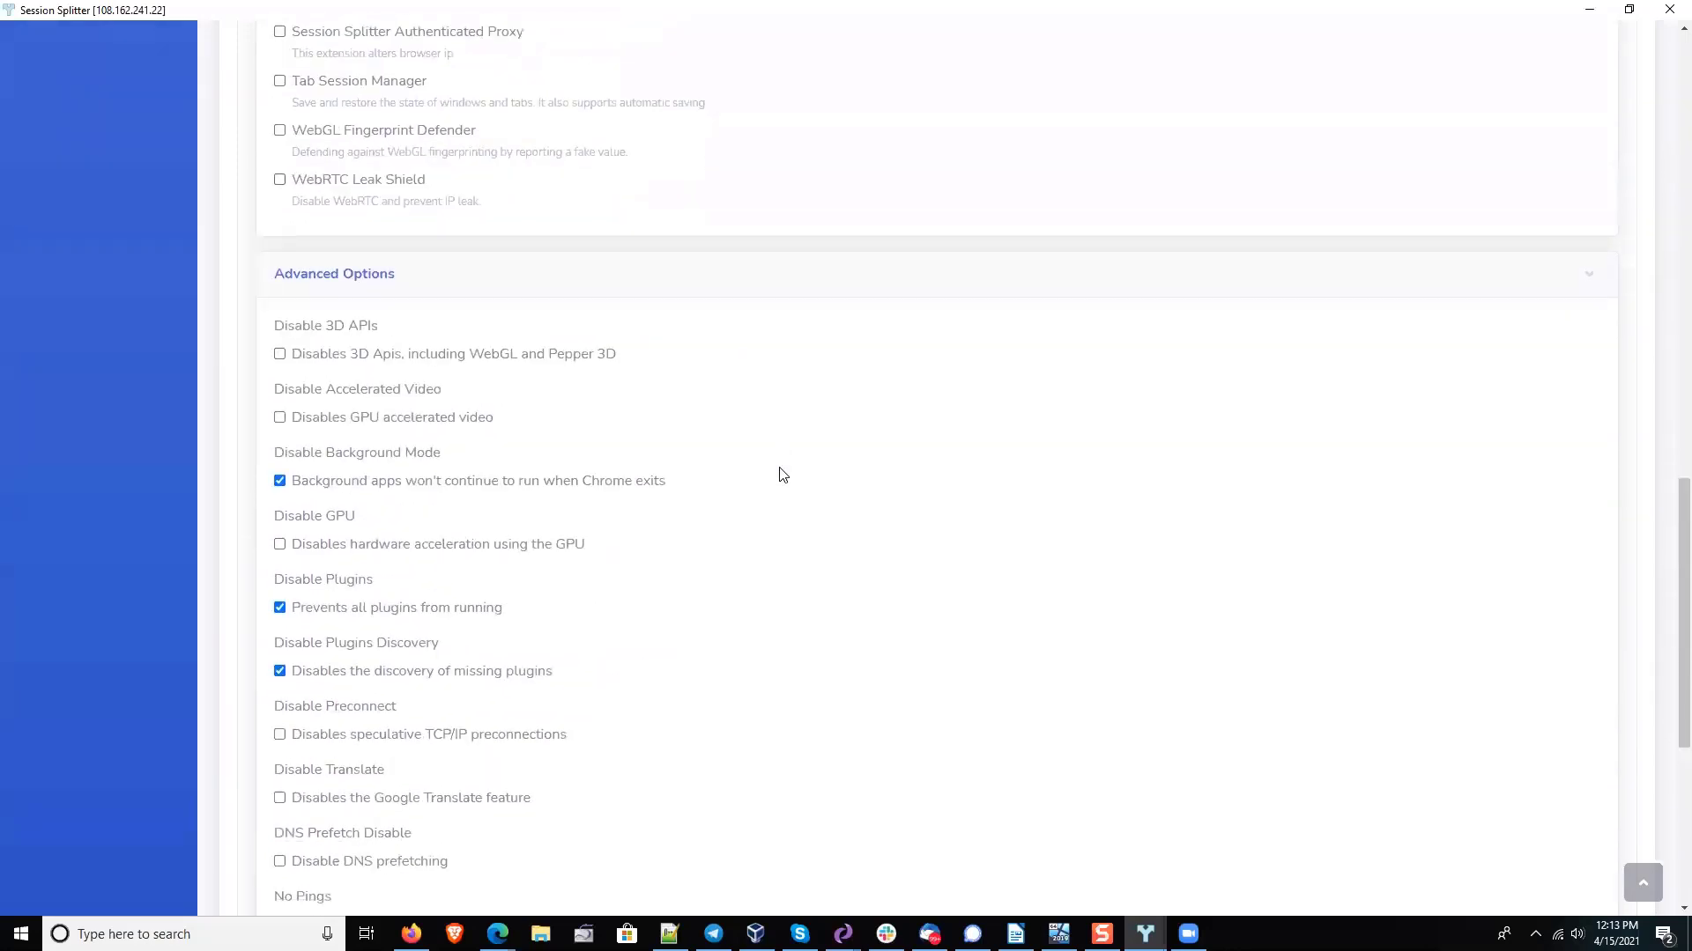
{"action": "scroll", "coordinate": [782, 475], "scroll_direction": "down", "scroll_amount": 5}
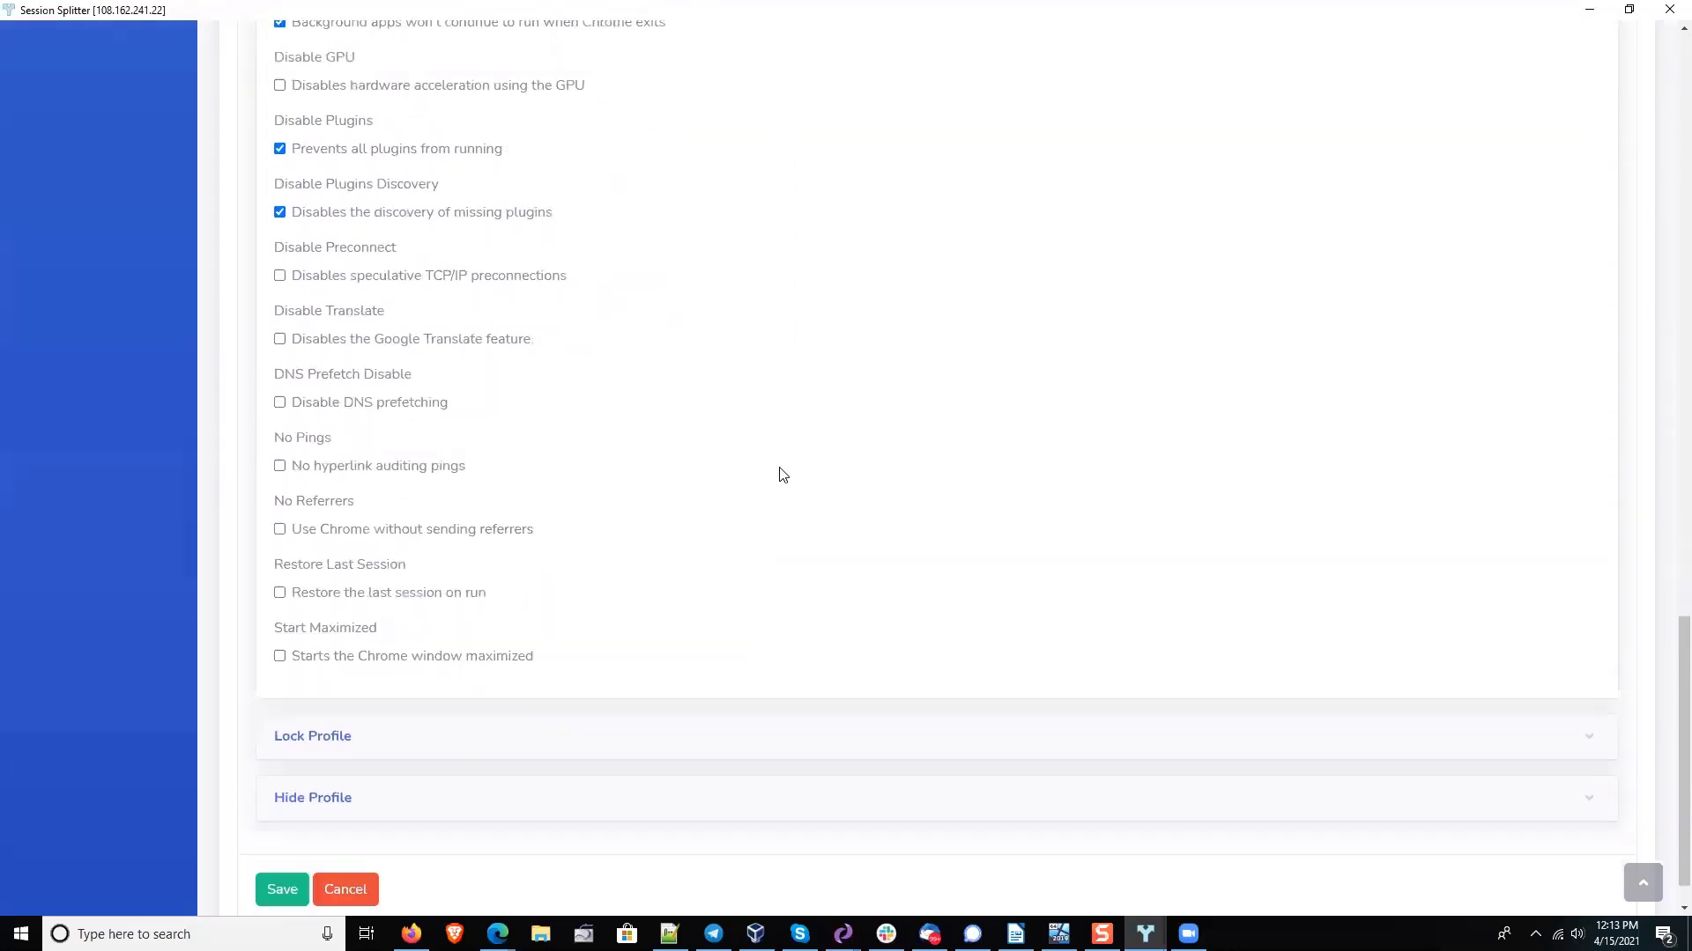
{"action": "scroll", "coordinate": [782, 475], "scroll_direction": "down", "scroll_amount": 1}
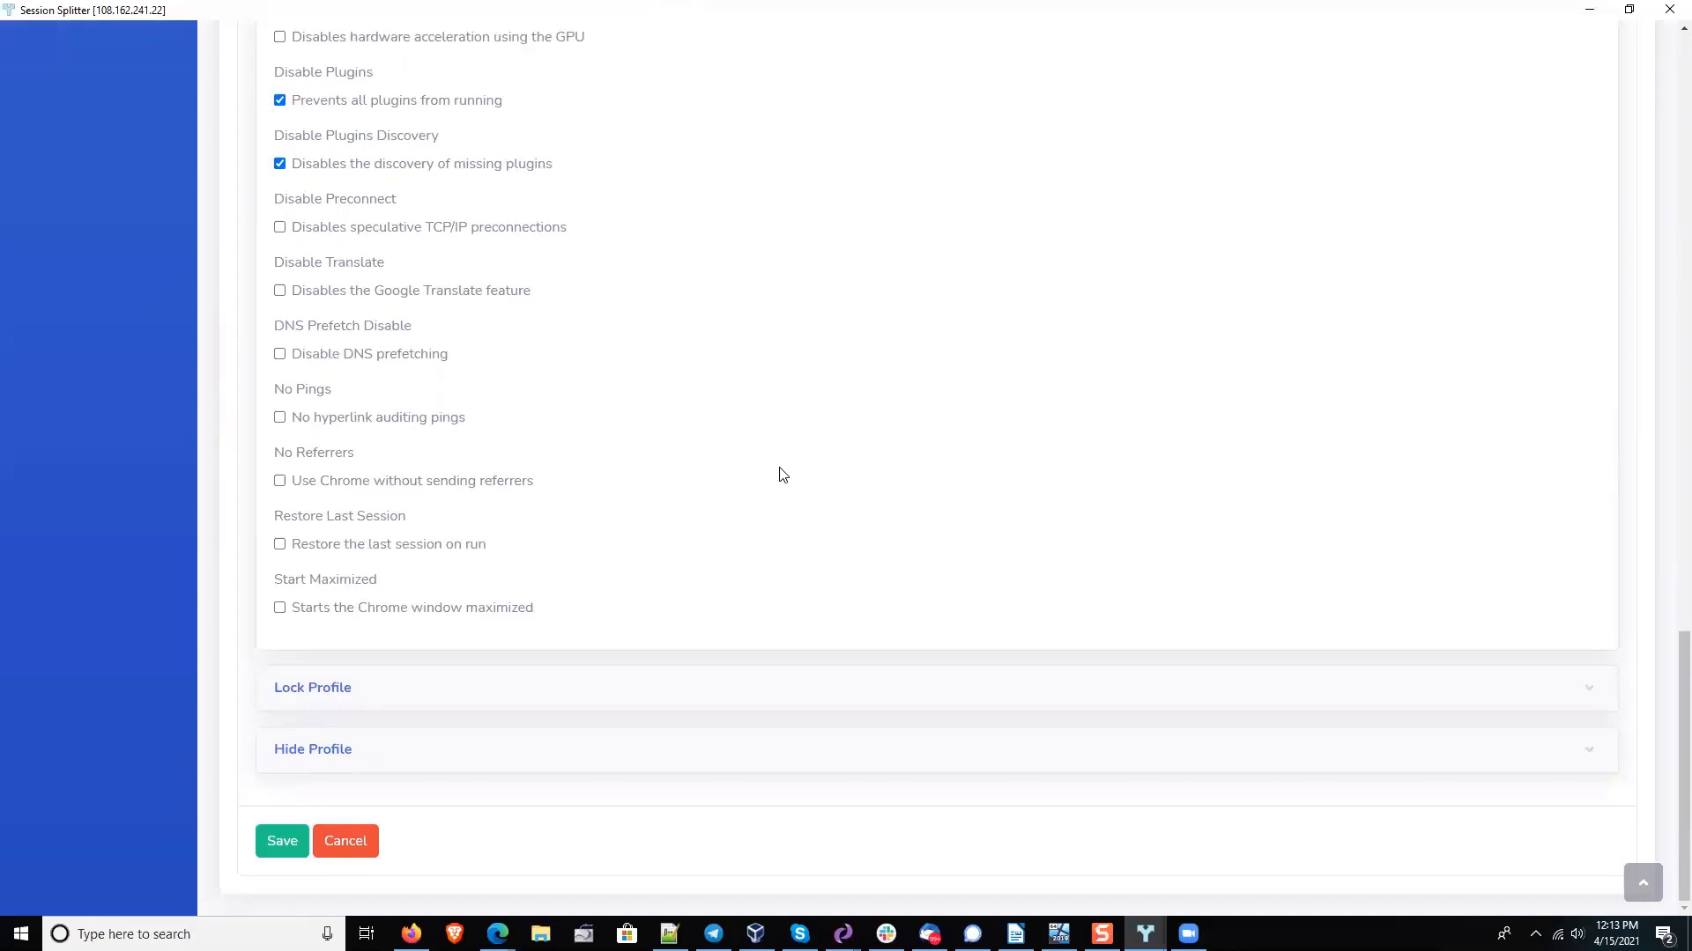